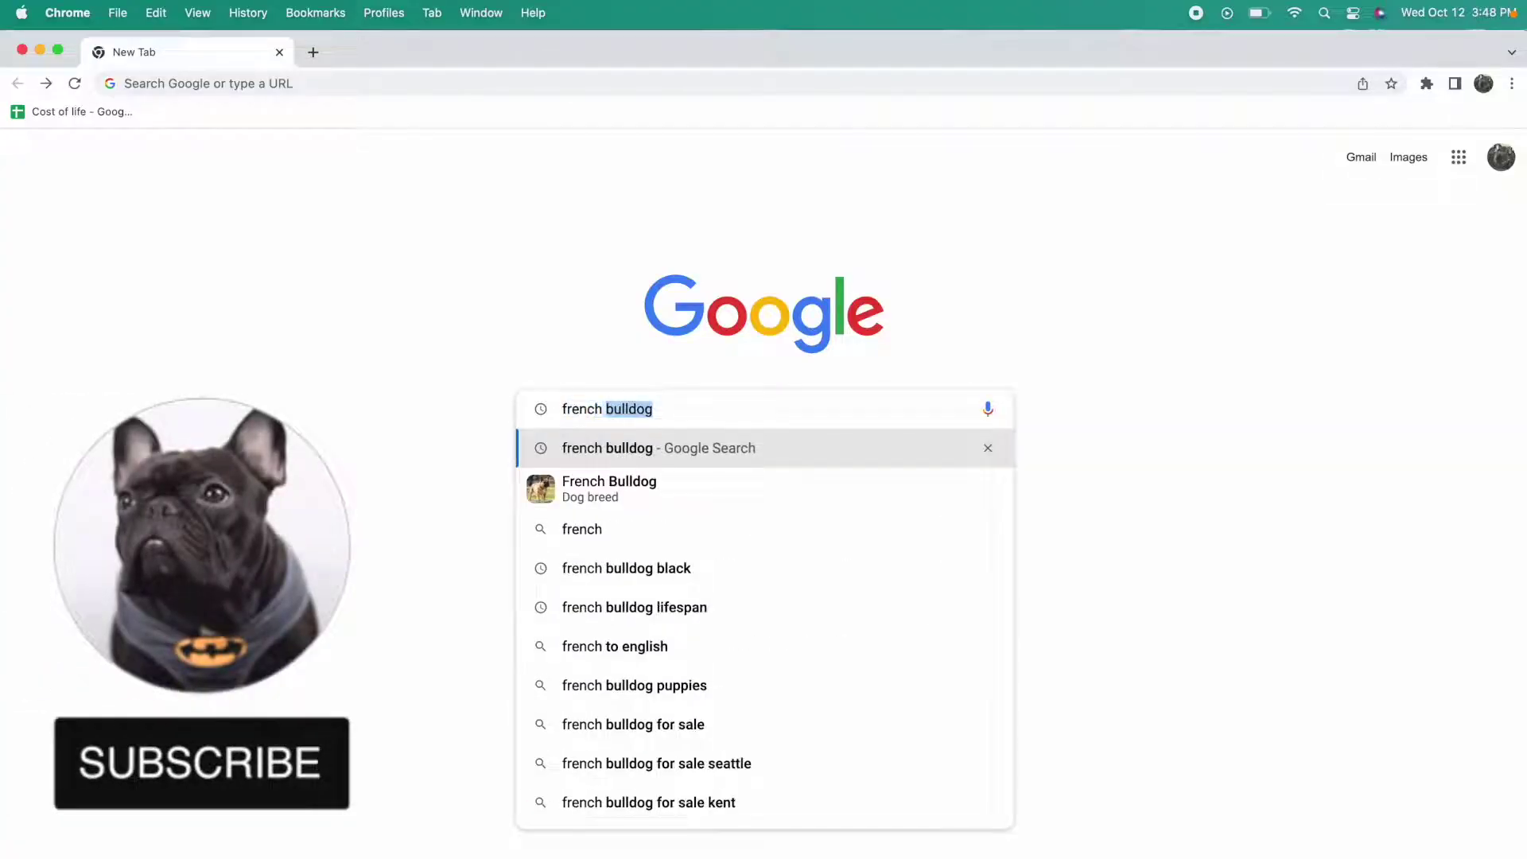
Search Google for 'french bulldog' and show the image results.
text(bu)
click(693, 448)
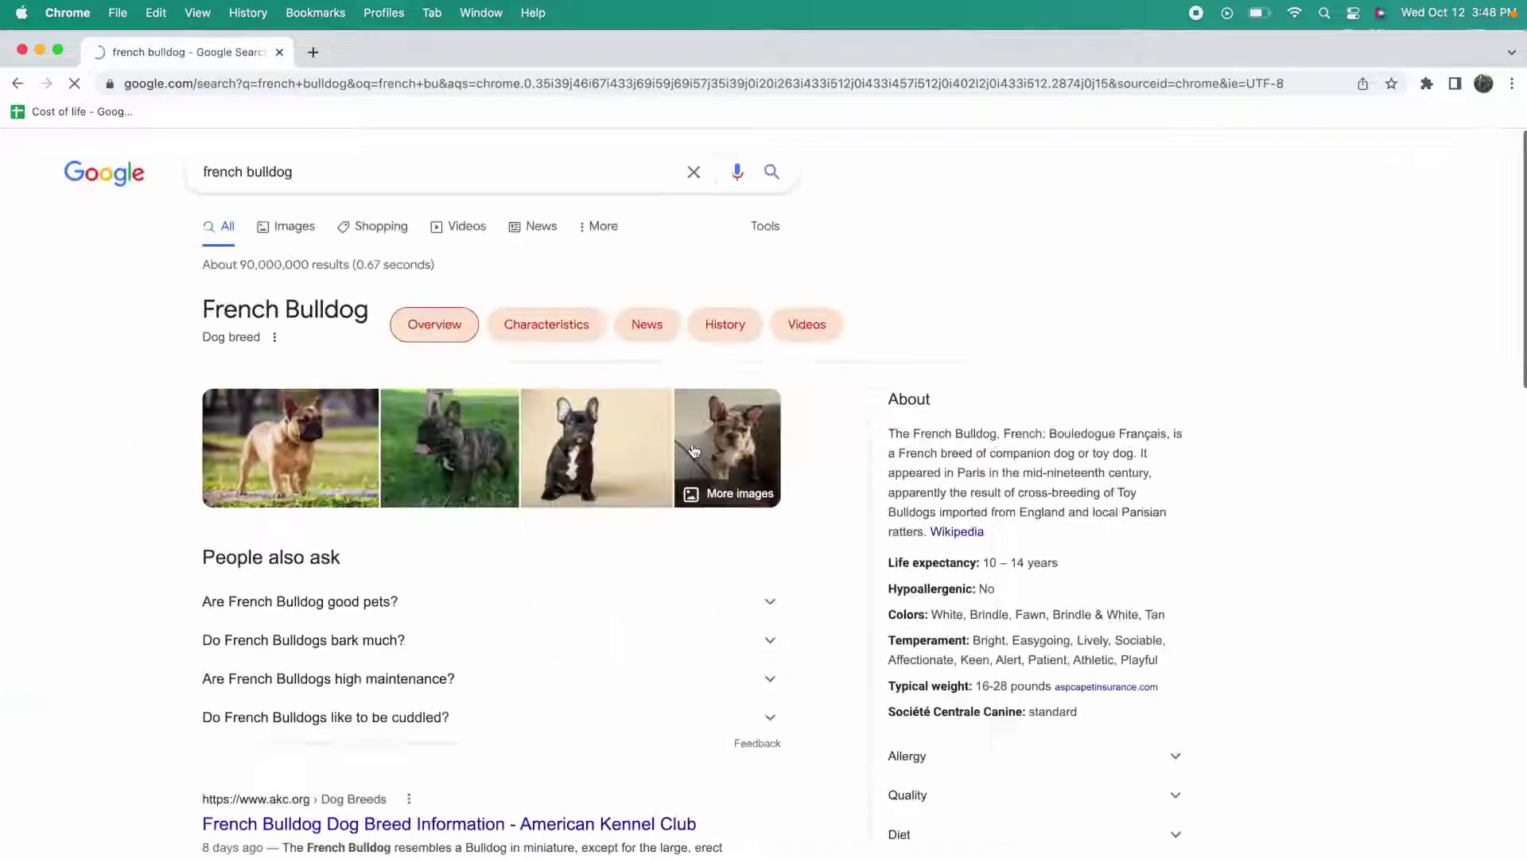
click(288, 230)
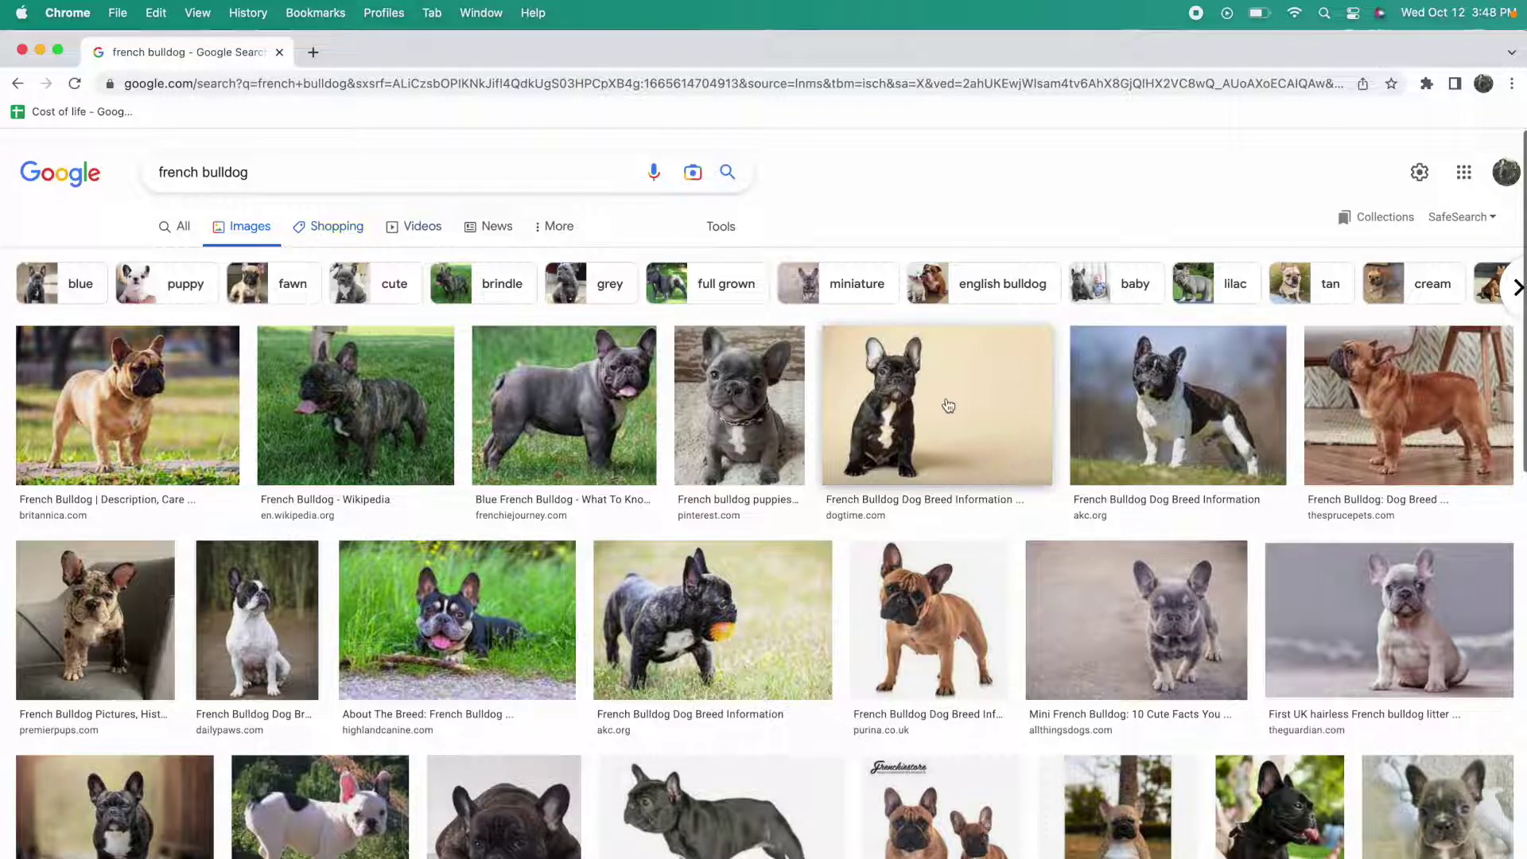
Open the DogTime beige-background bulldog photo full size in a new tab.
click(949, 433)
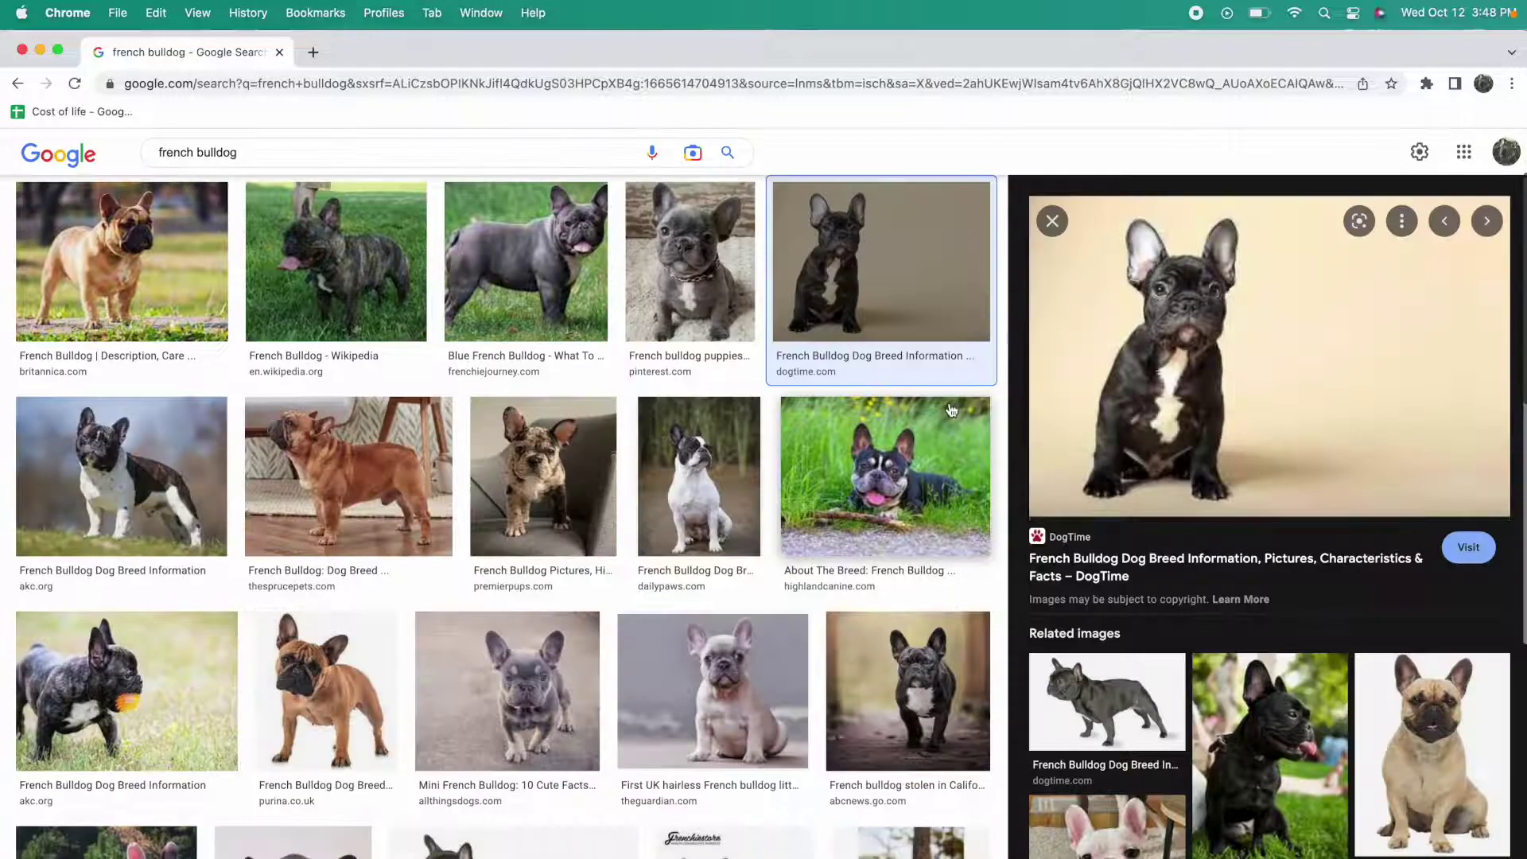
mouse_move(1268, 355)
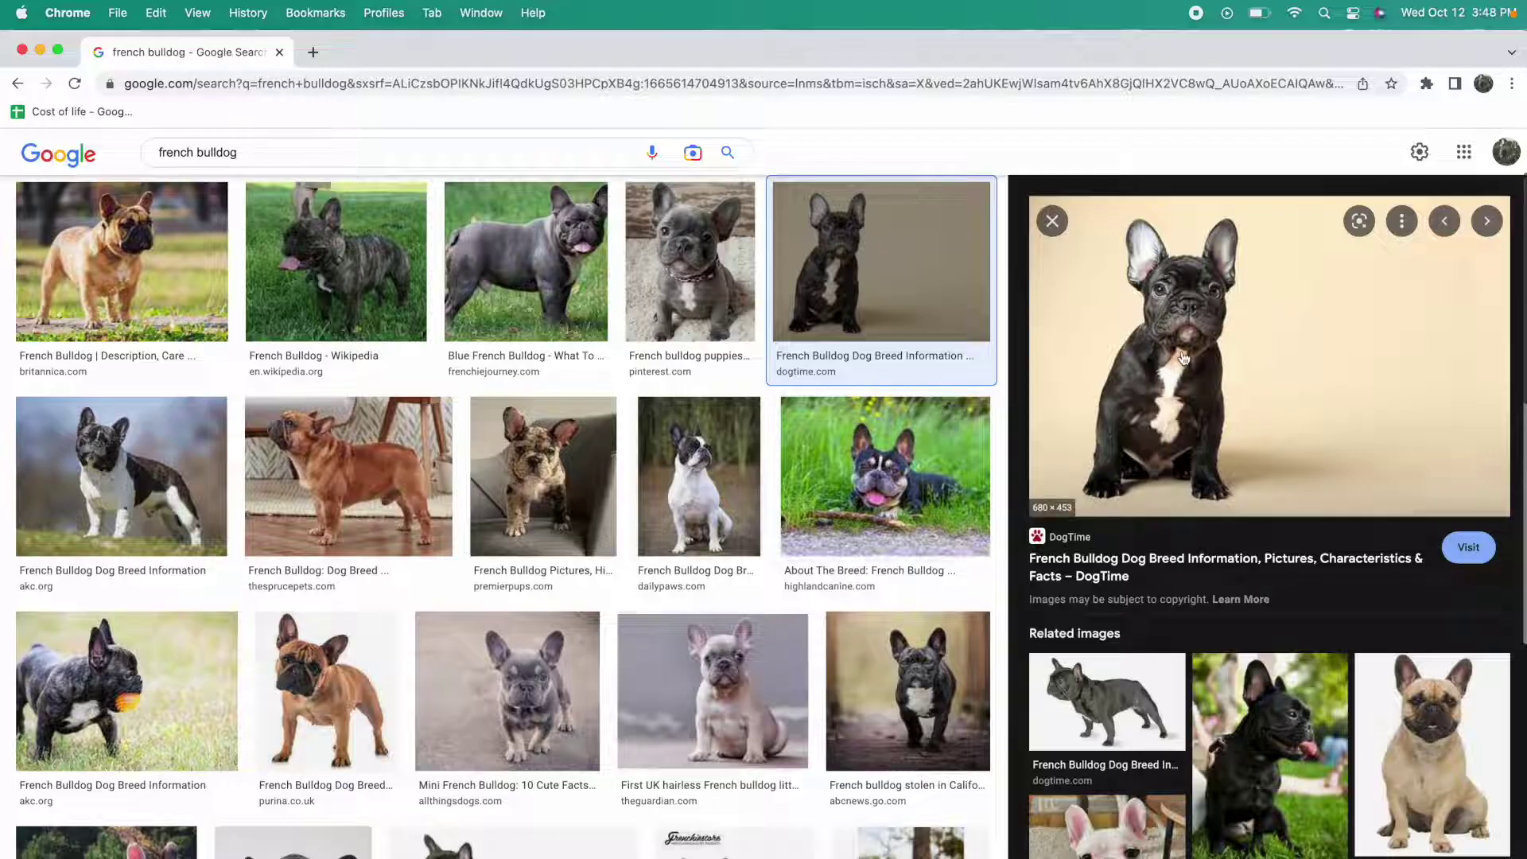
right_click(1182, 355)
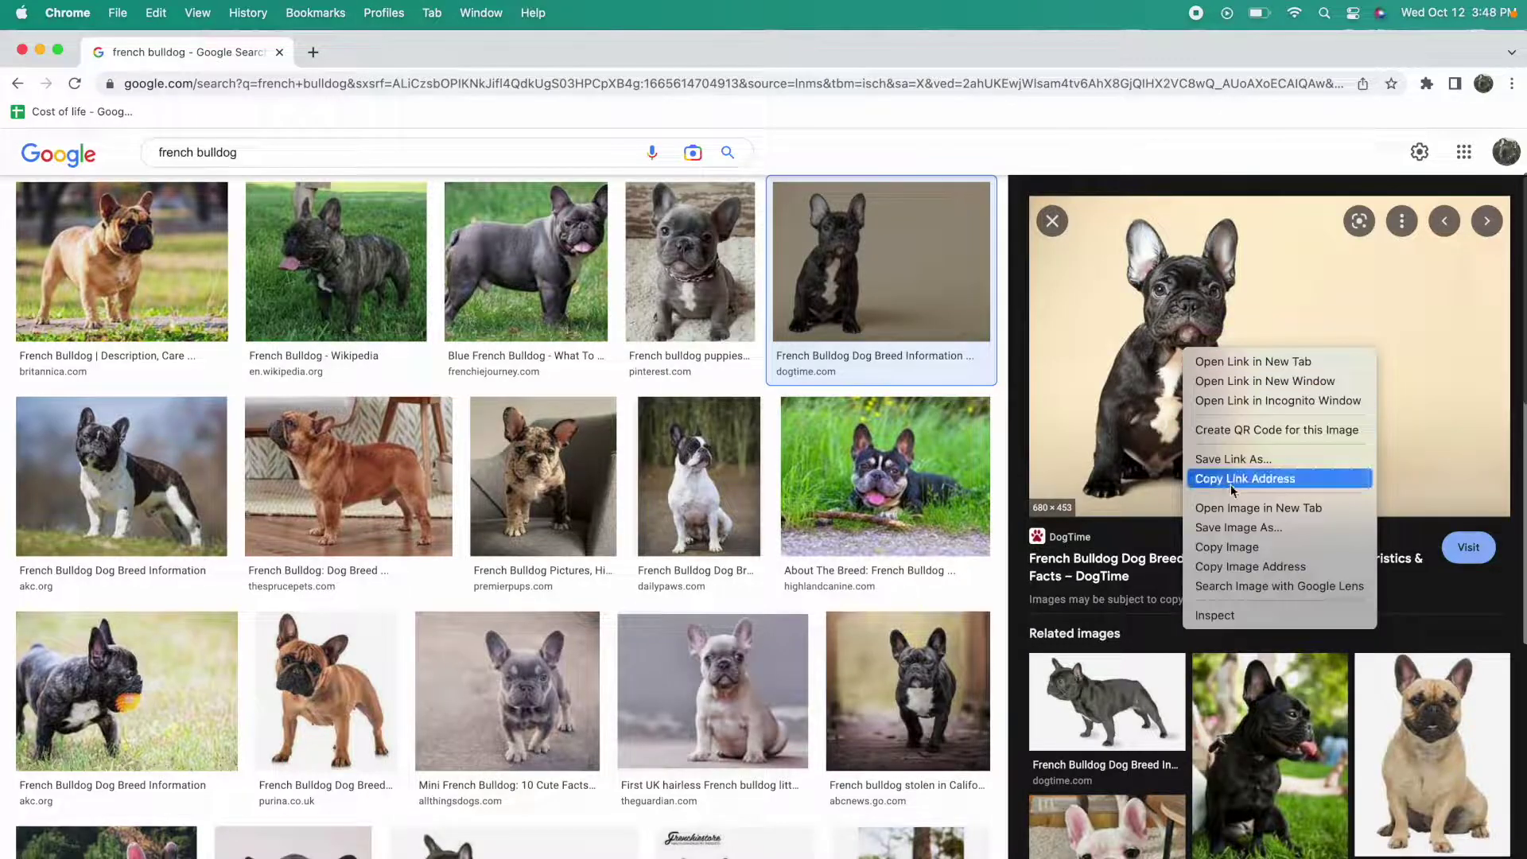
click(1233, 509)
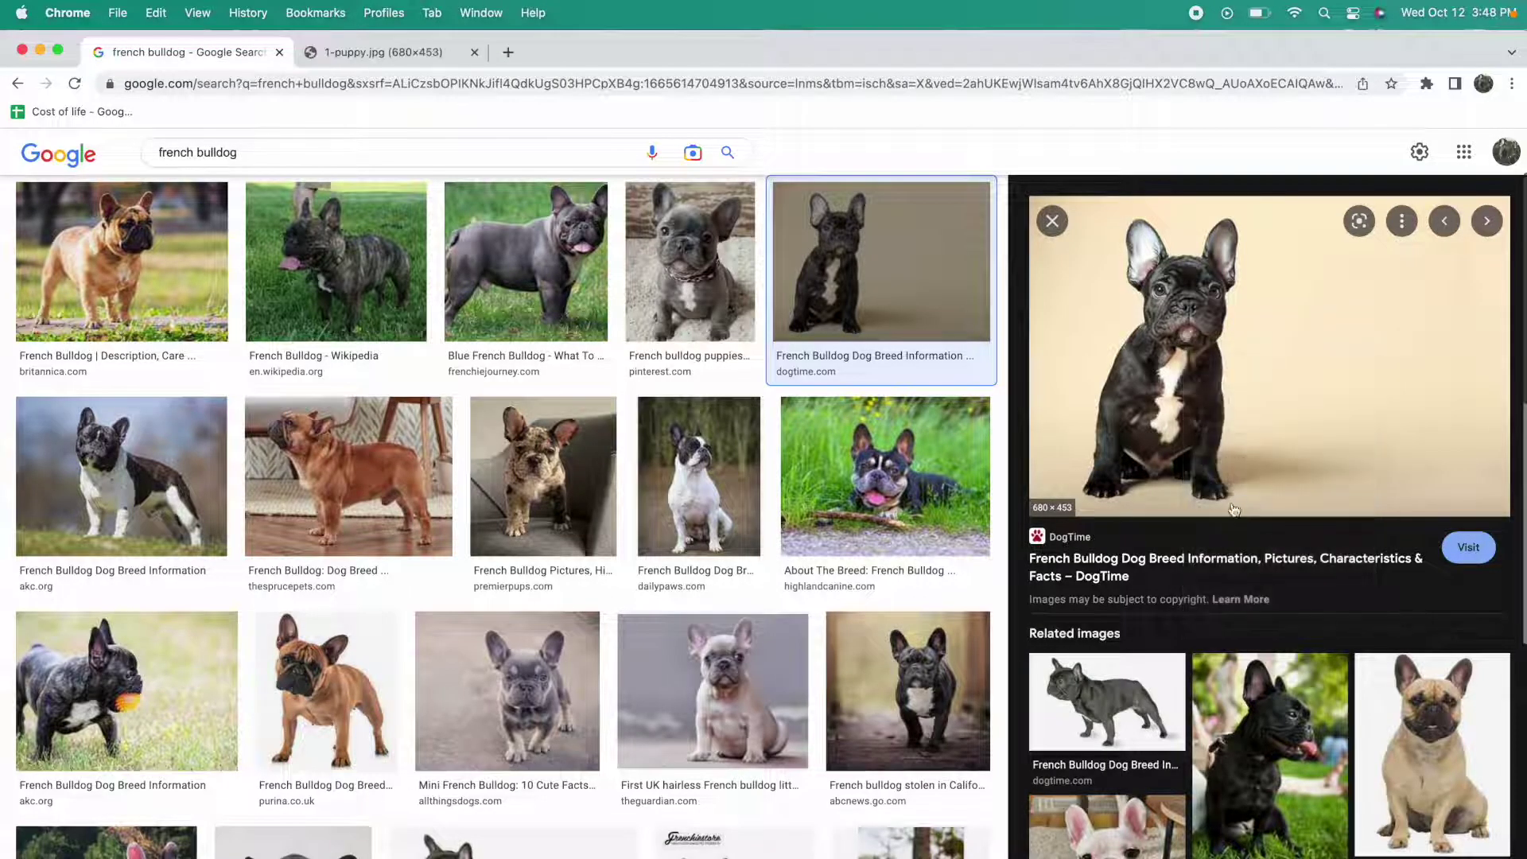
click(428, 53)
Drag the bulldog photo from Chrome into the Untitled-1 document and centre it left.
drag(900, 51, 529, 55)
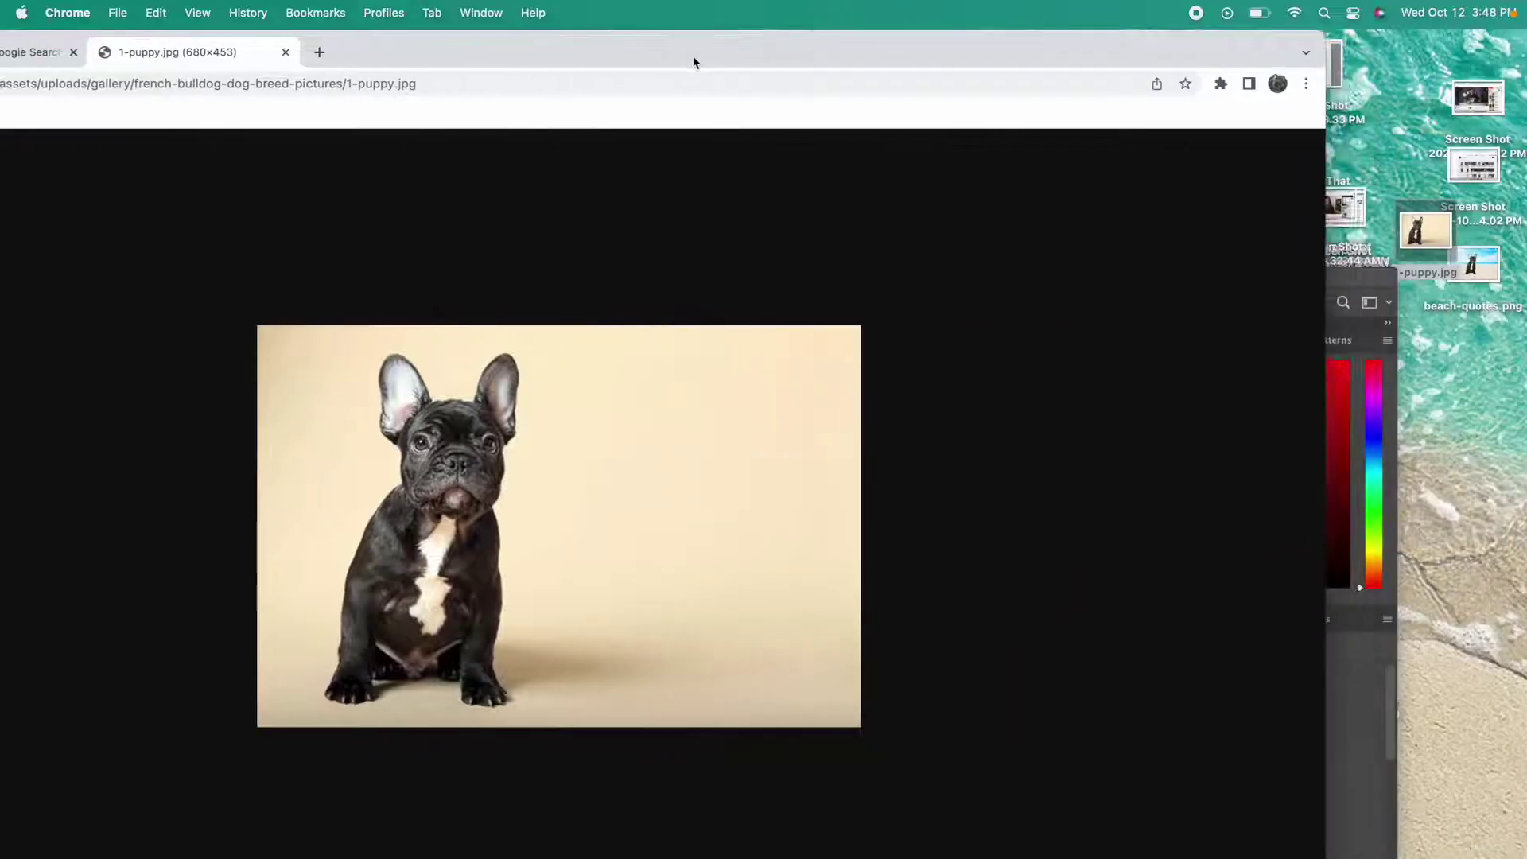
drag(1290, 280, 1252, 273)
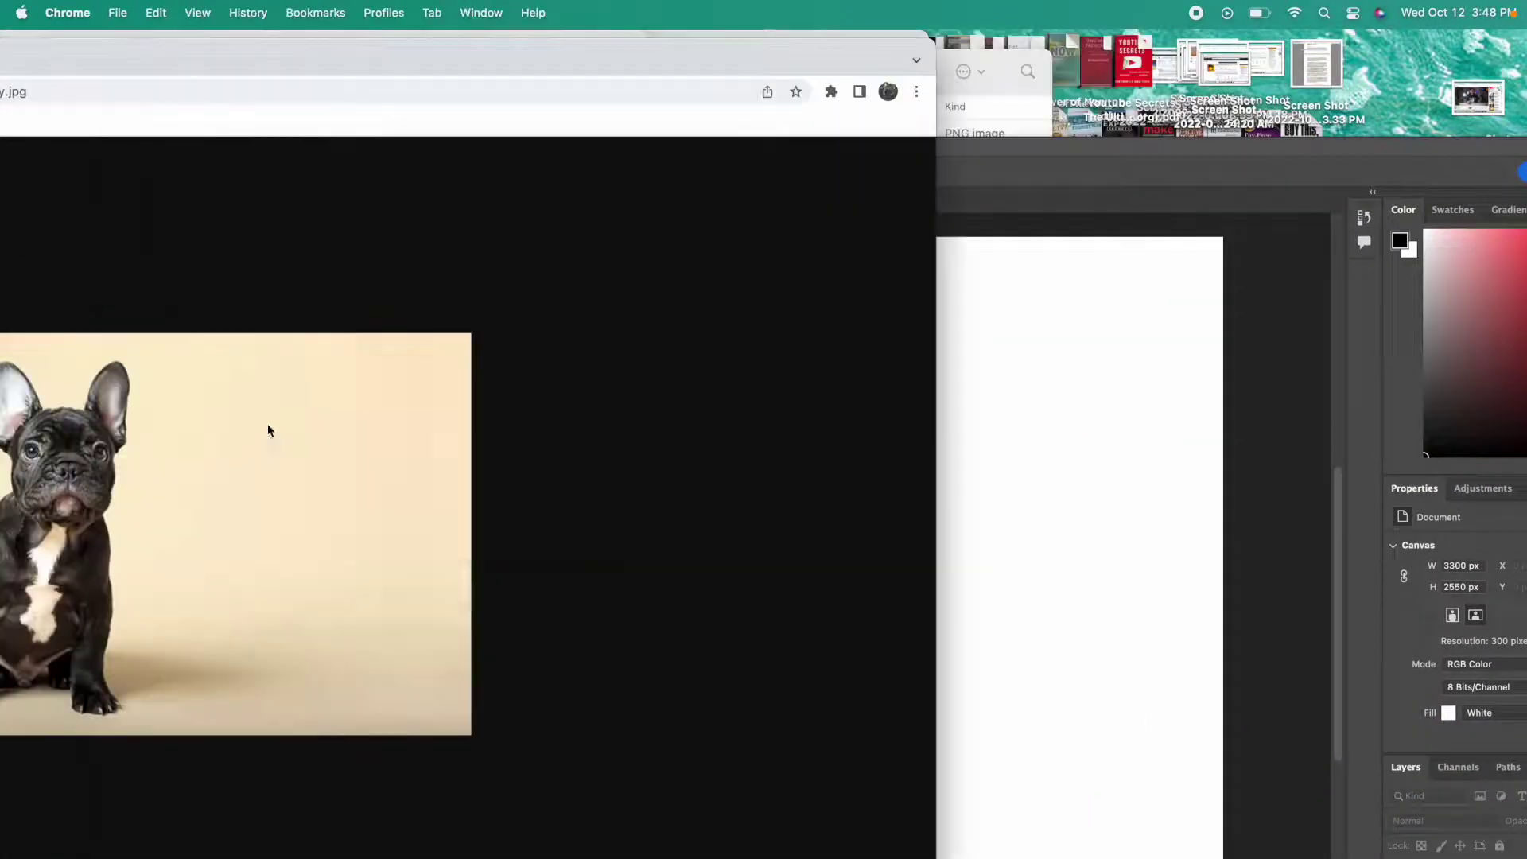
drag(268, 430, 1082, 430)
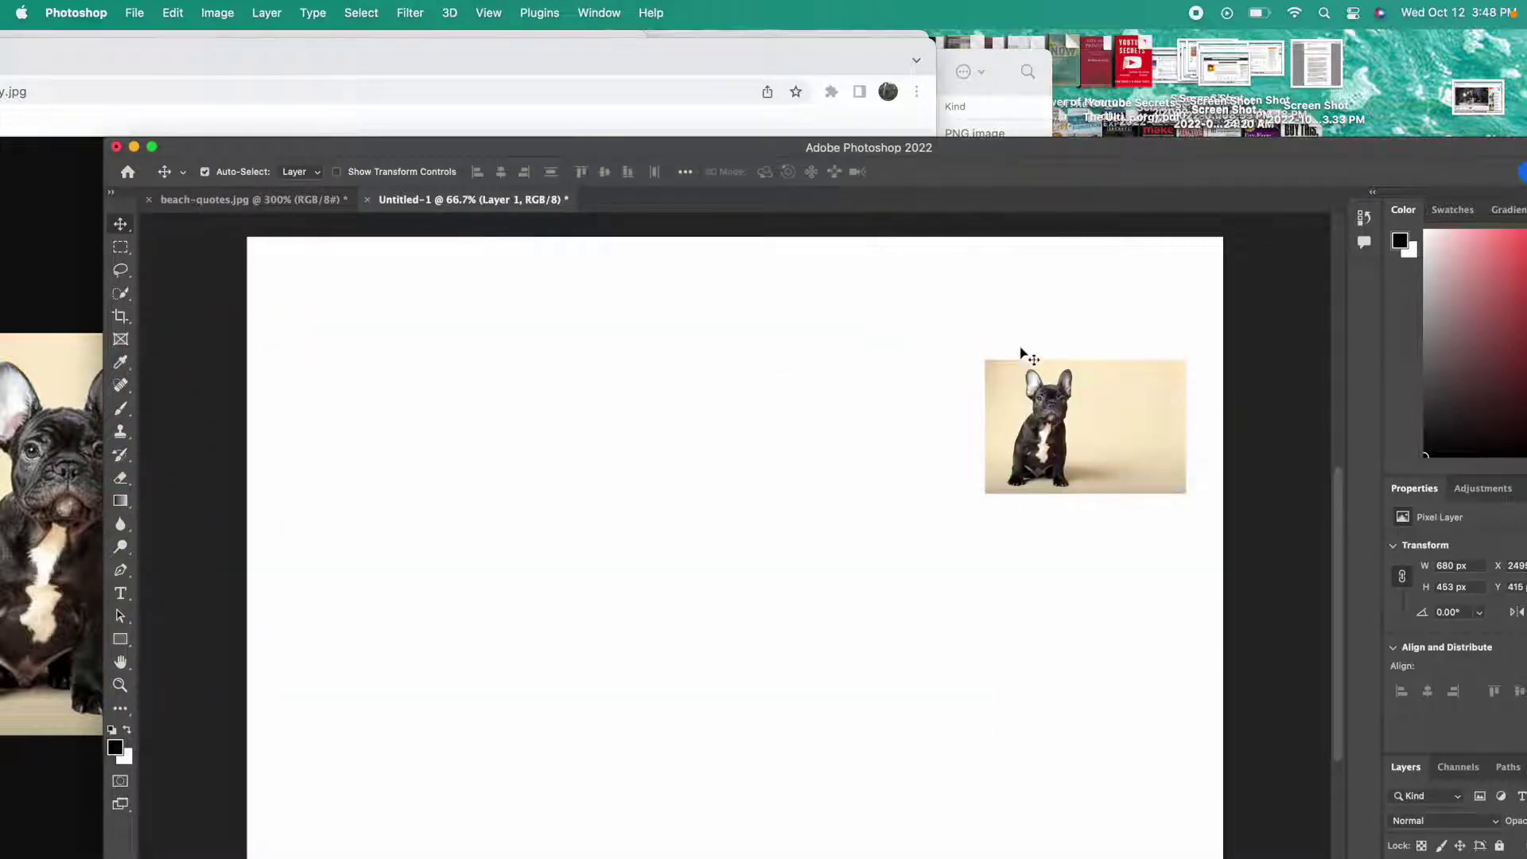
drag(1038, 370, 1005, 379)
drag(1014, 157, 909, 49)
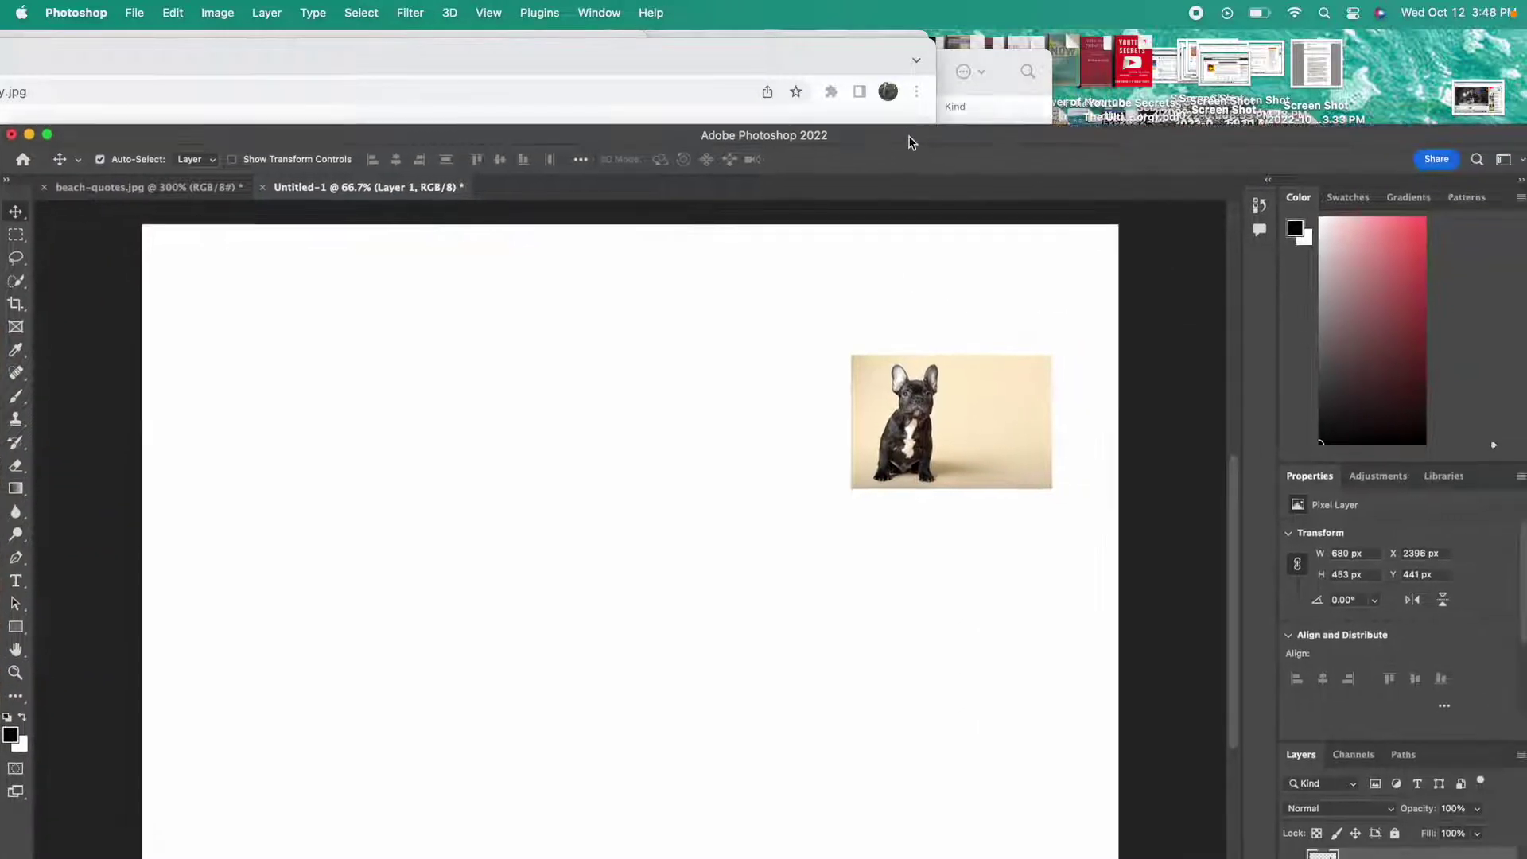
mouse_move(975, 322)
mouse_down()
mouse_move(765, 364)
mouse_move(527, 364)
mouse_up()
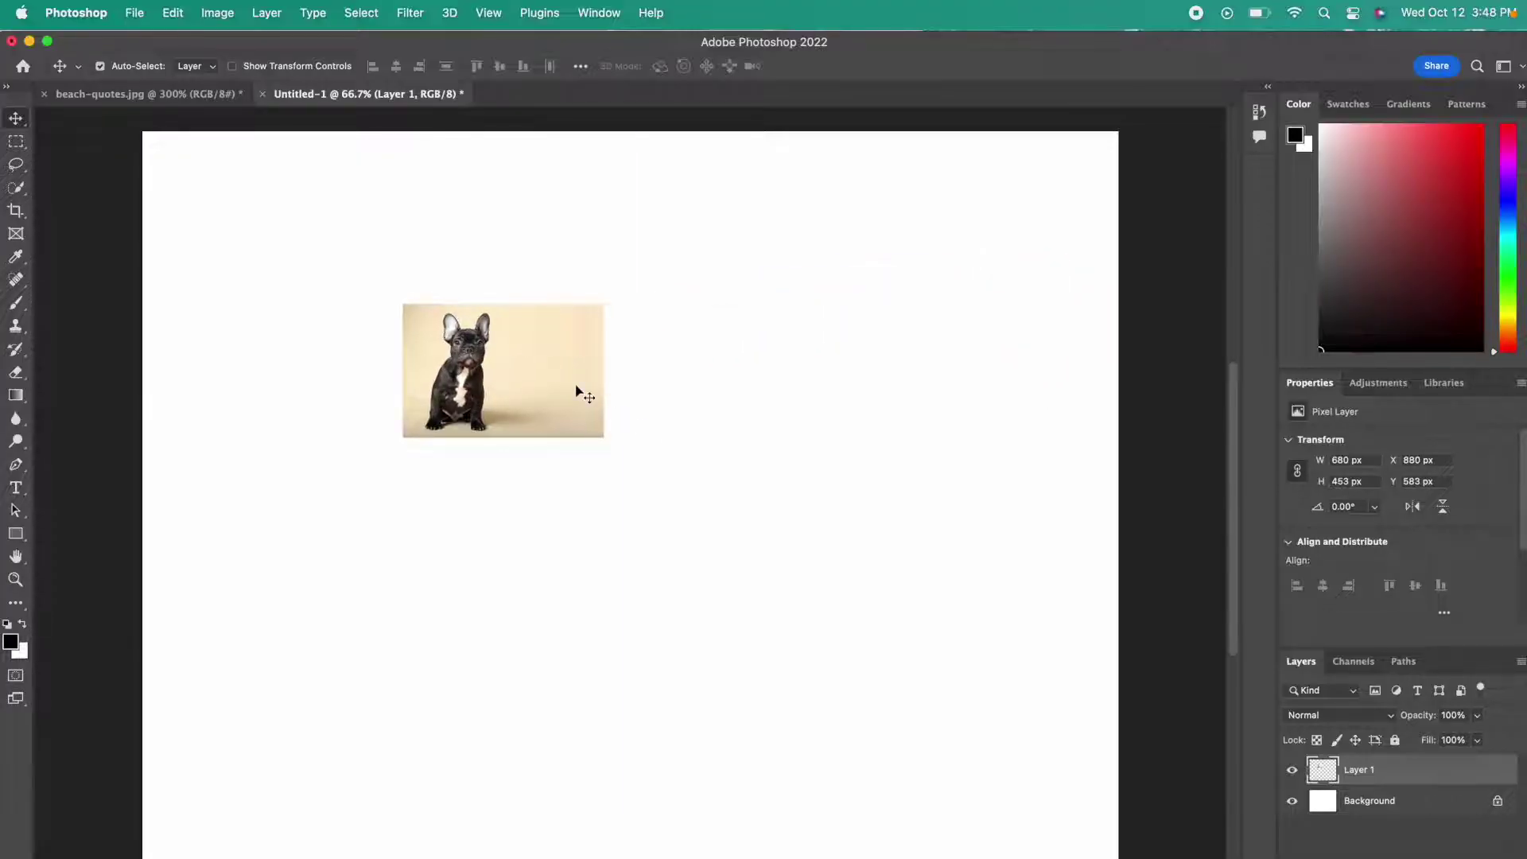
Scale the bulldog photo up to about 413% with Free Transform.
key(super)
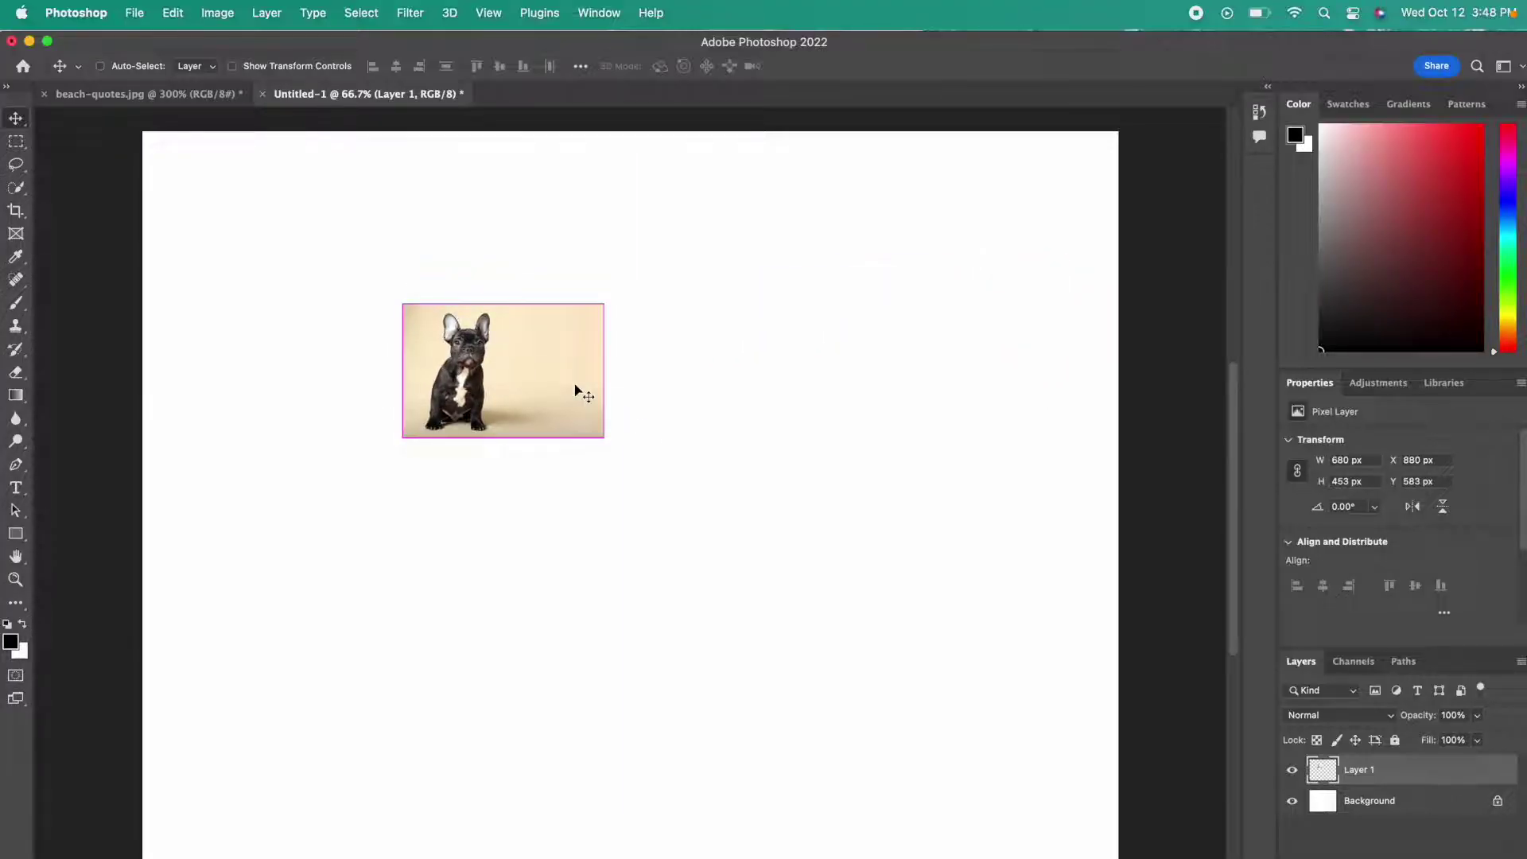
key(super+t)
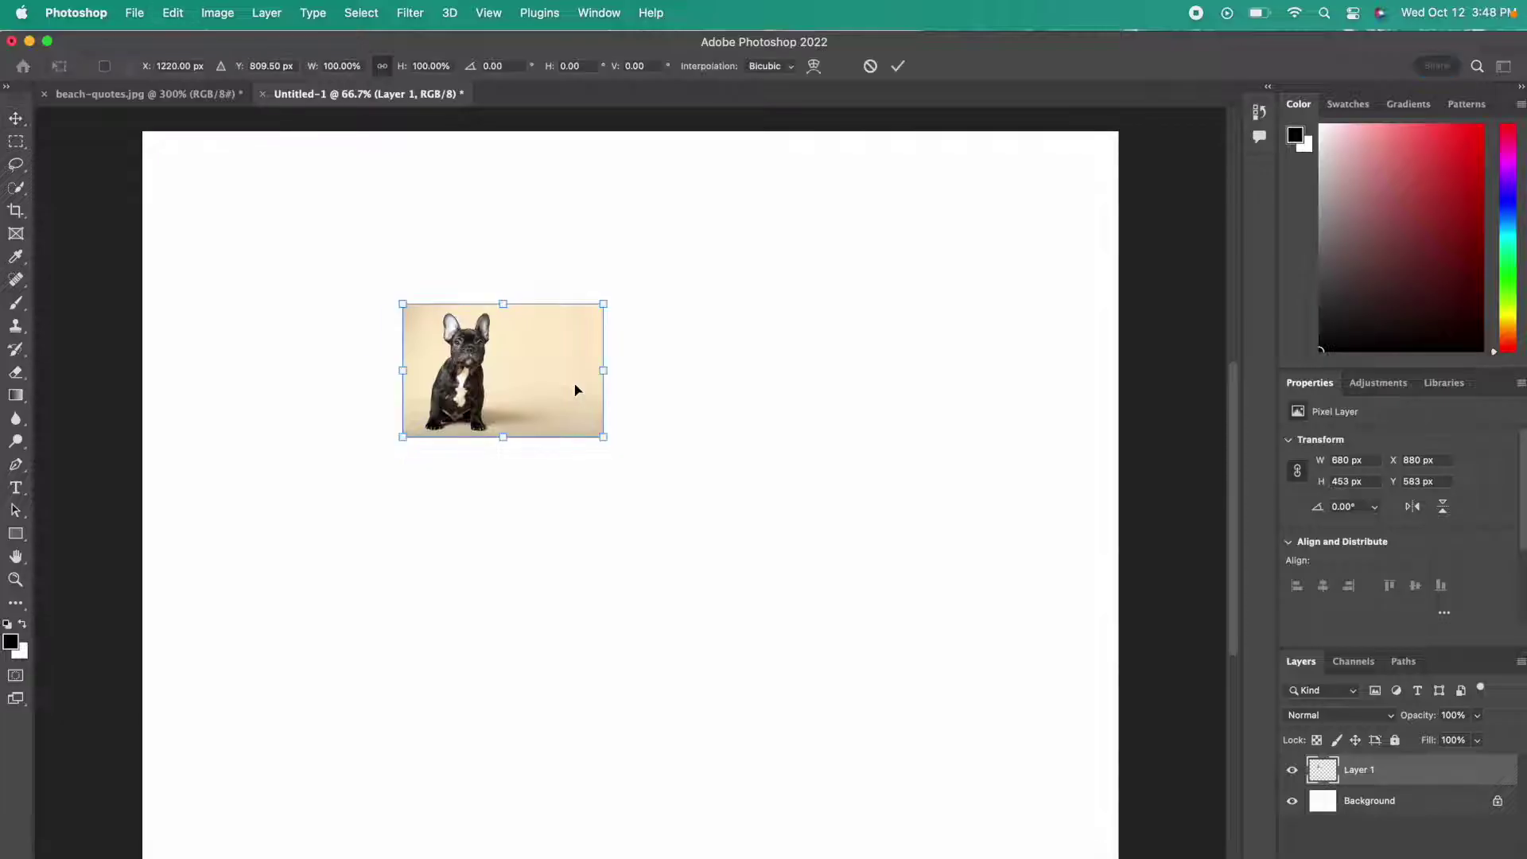
drag(604, 436, 1147, 799)
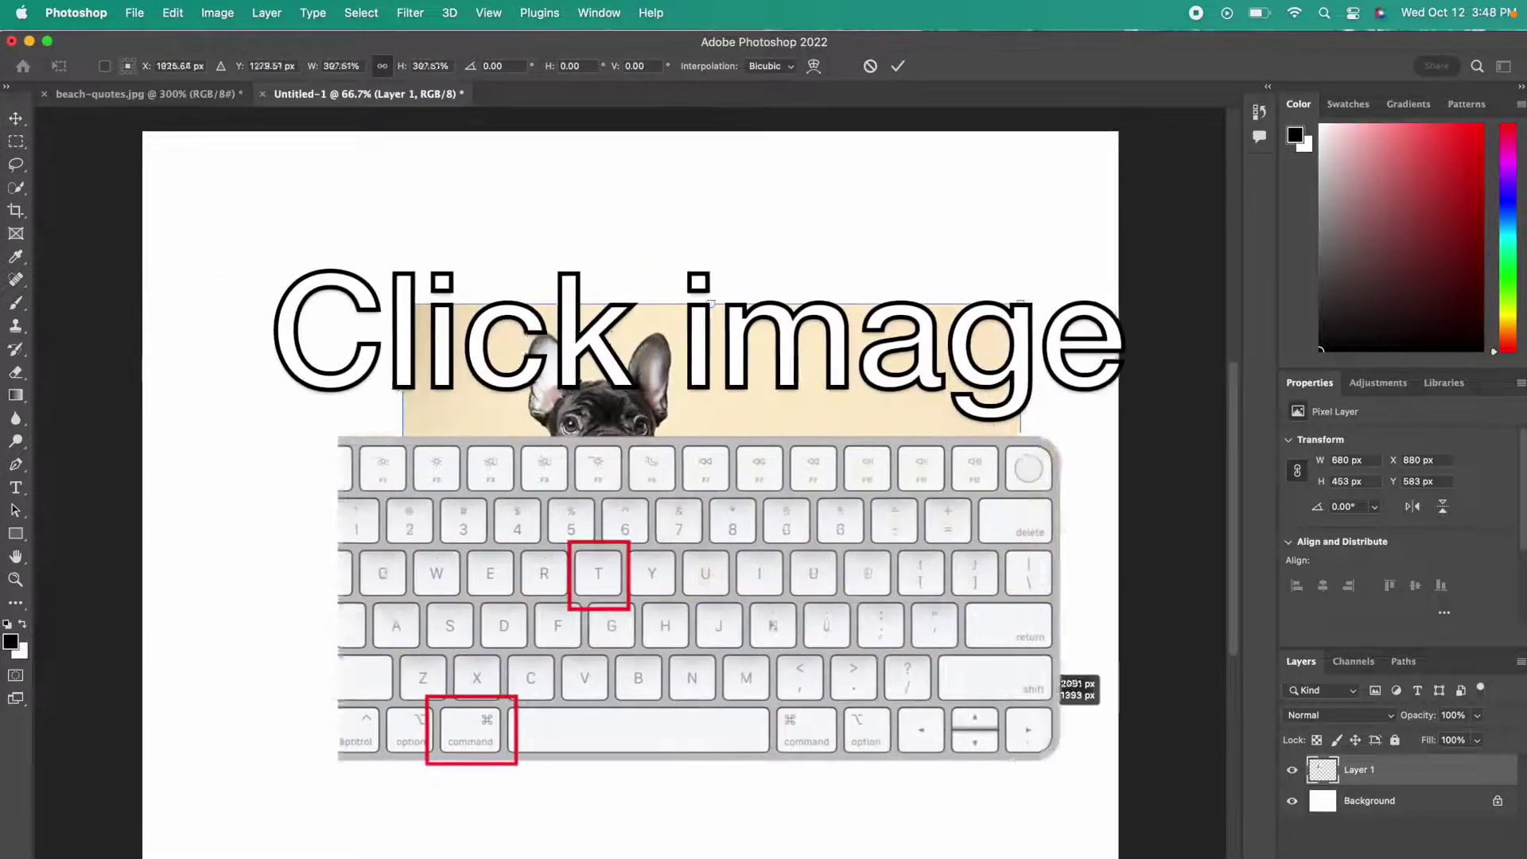
drag(803, 504, 636, 414)
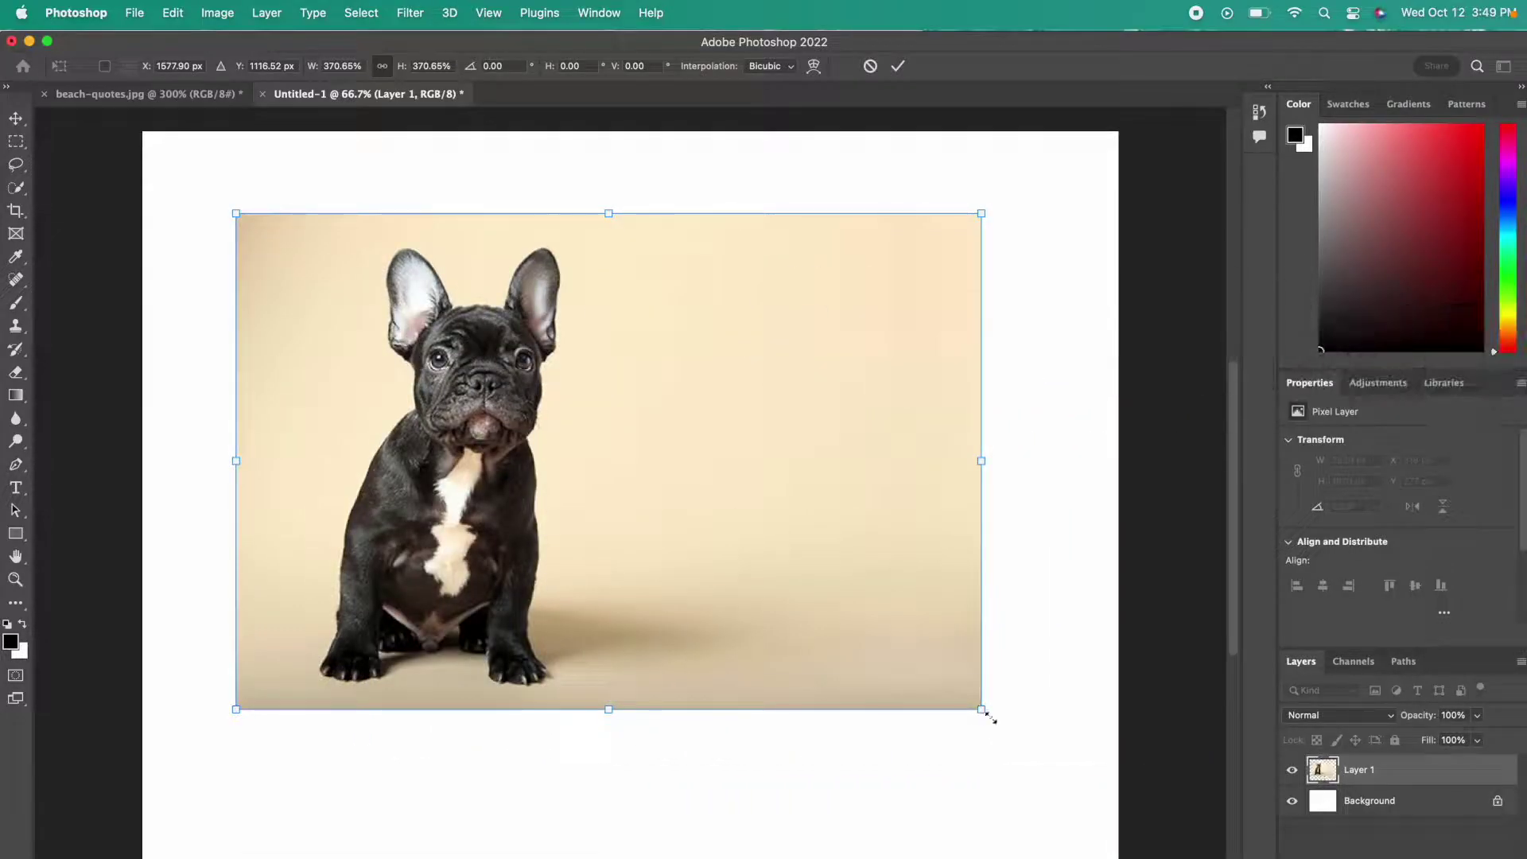
drag(1063, 773, 1062, 772)
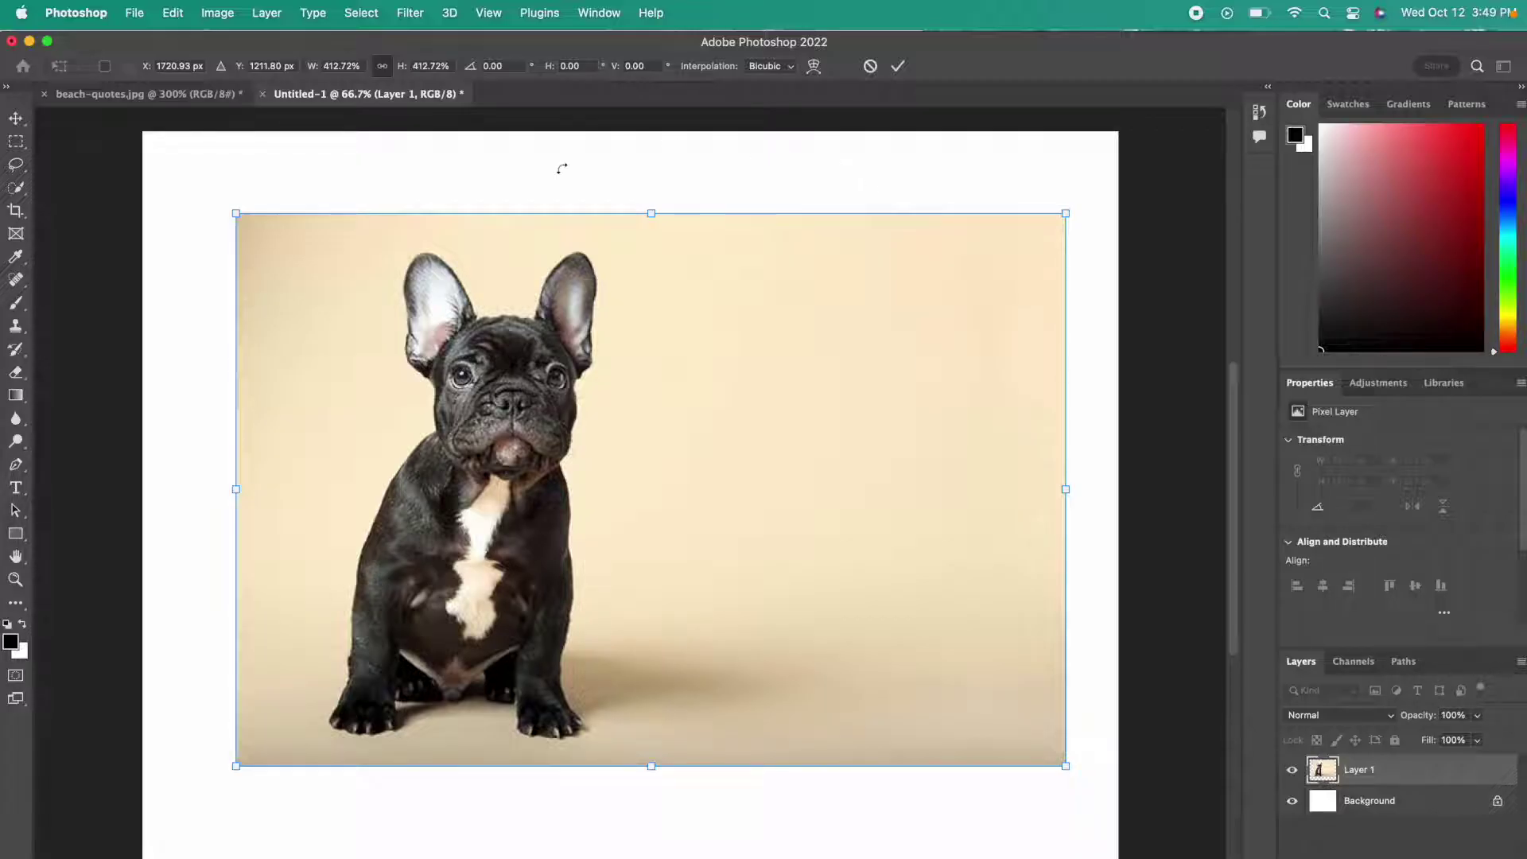
key(Return)
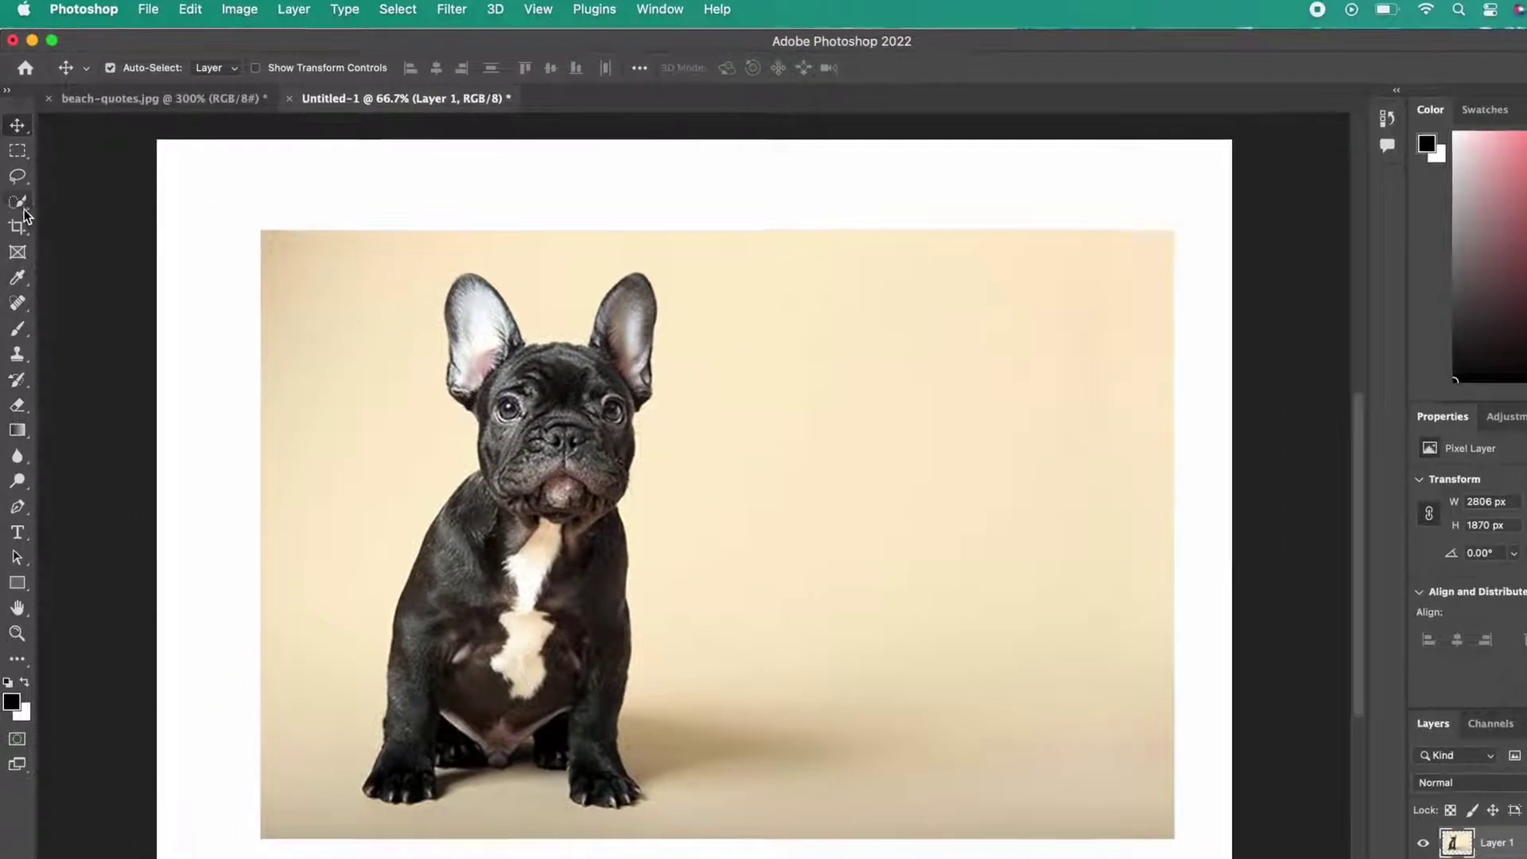
Quick-select the beige background, then invert the selection to the dog.
click(24, 208)
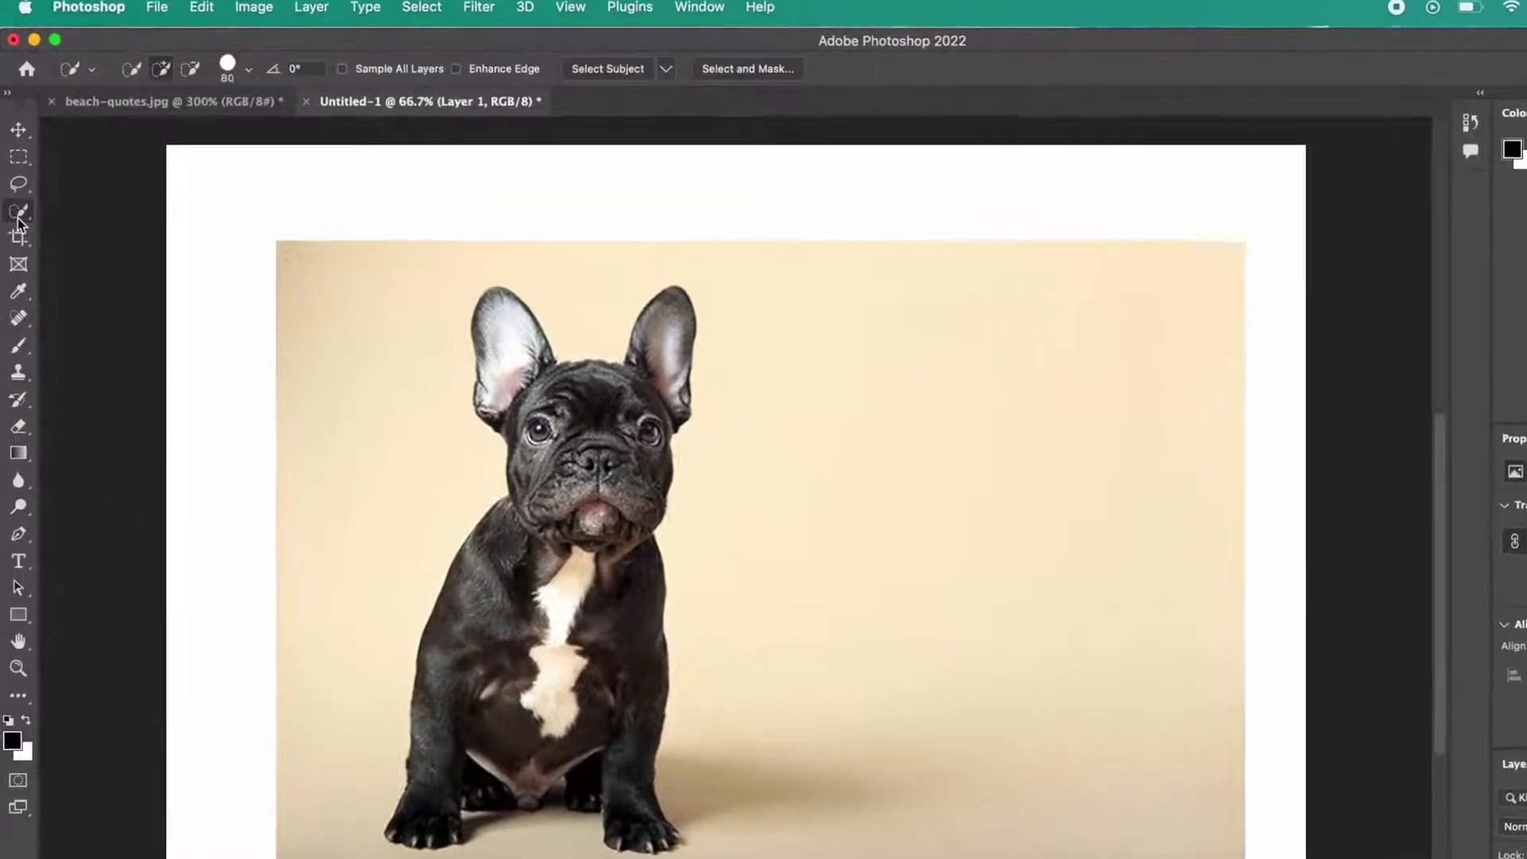
right_click(21, 253)
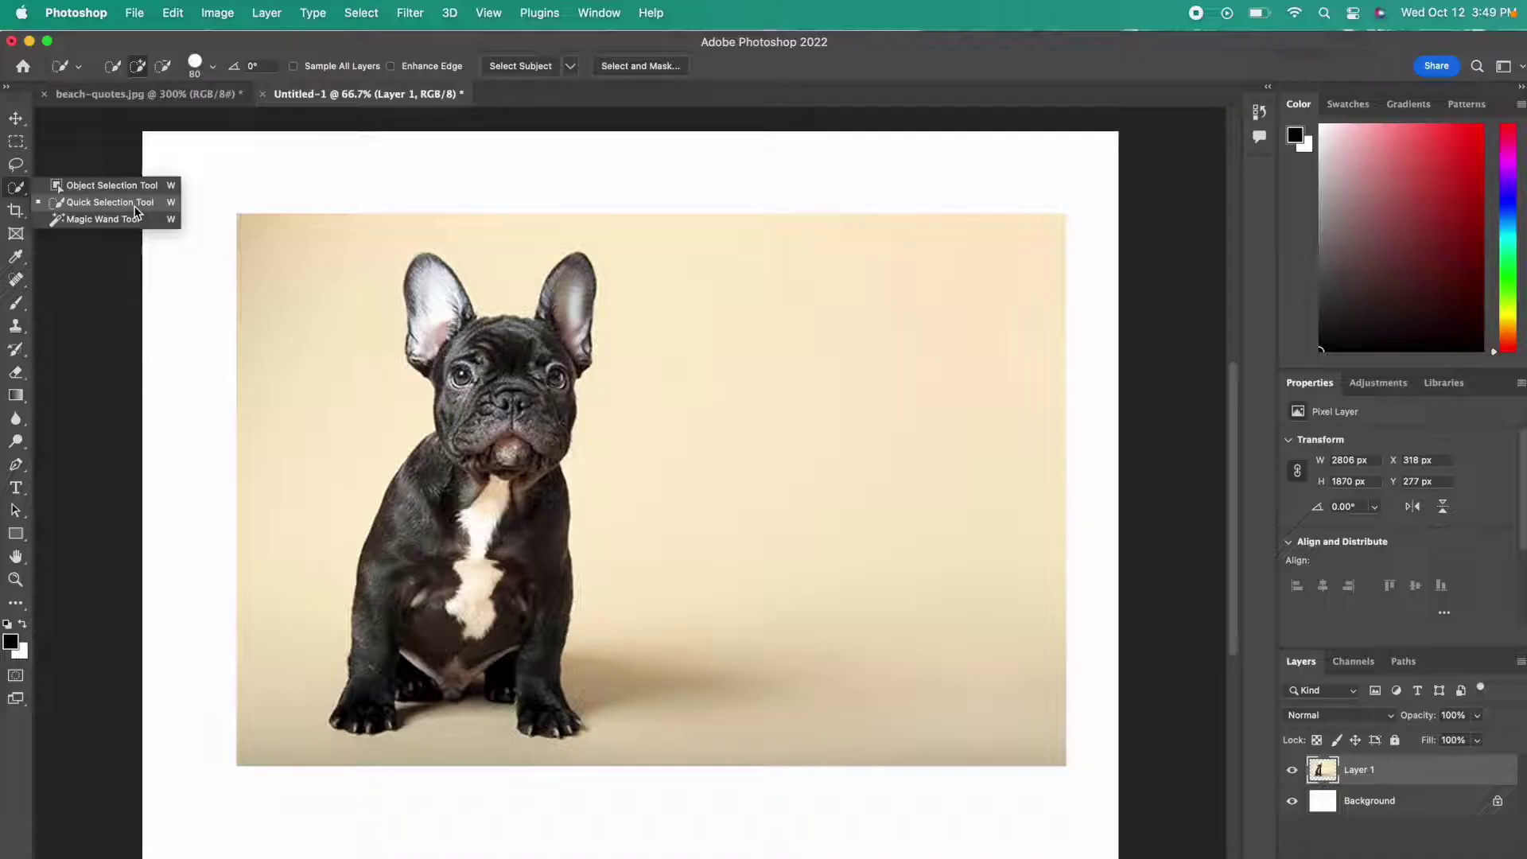
click(135, 209)
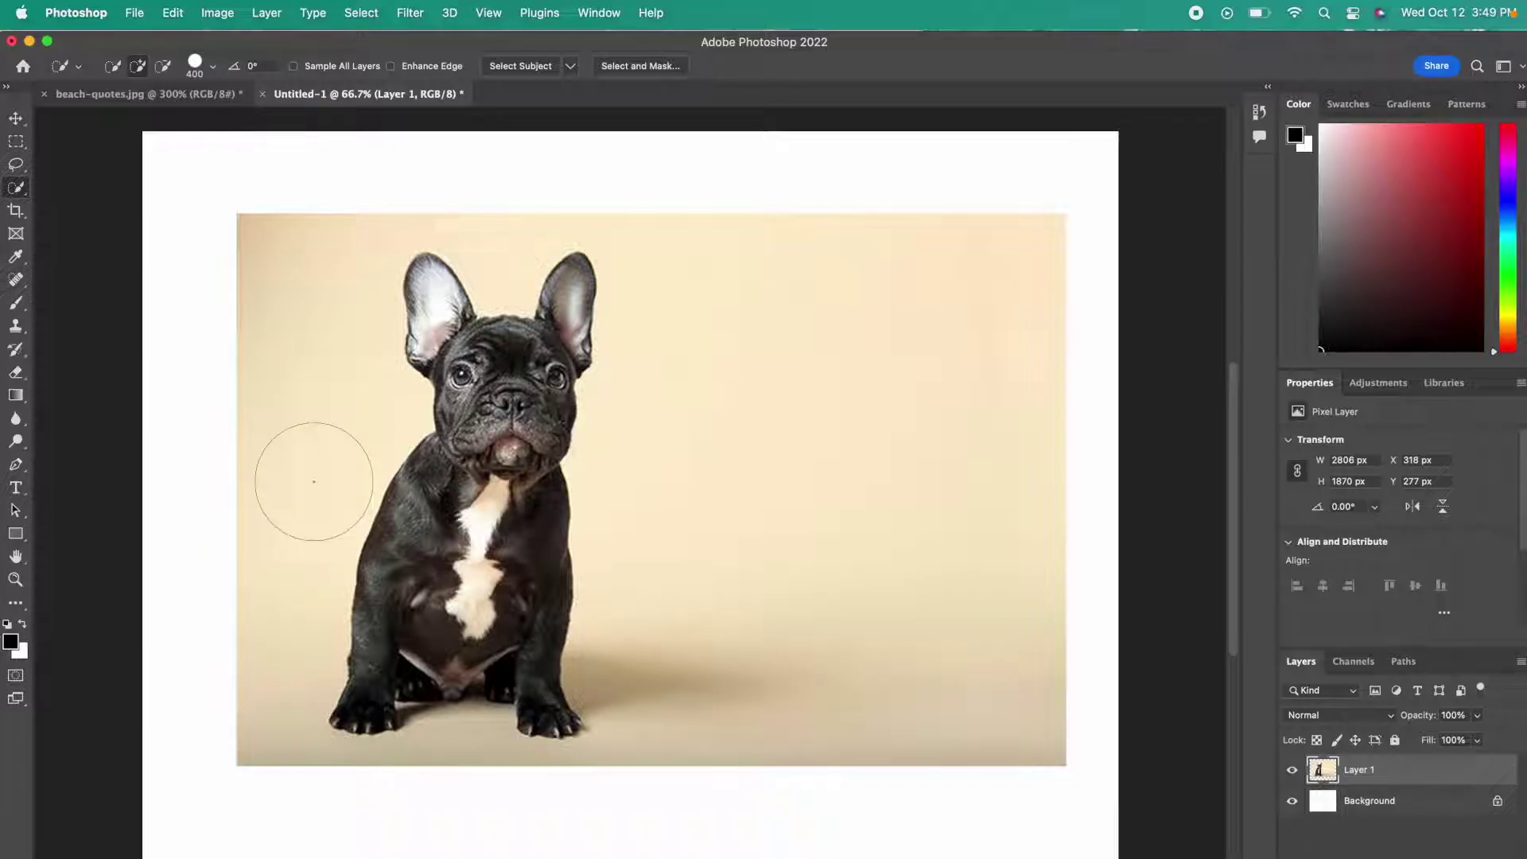
key(bracketleft)
key(bracketleft)
key(bracketleft)
key(bracketright)
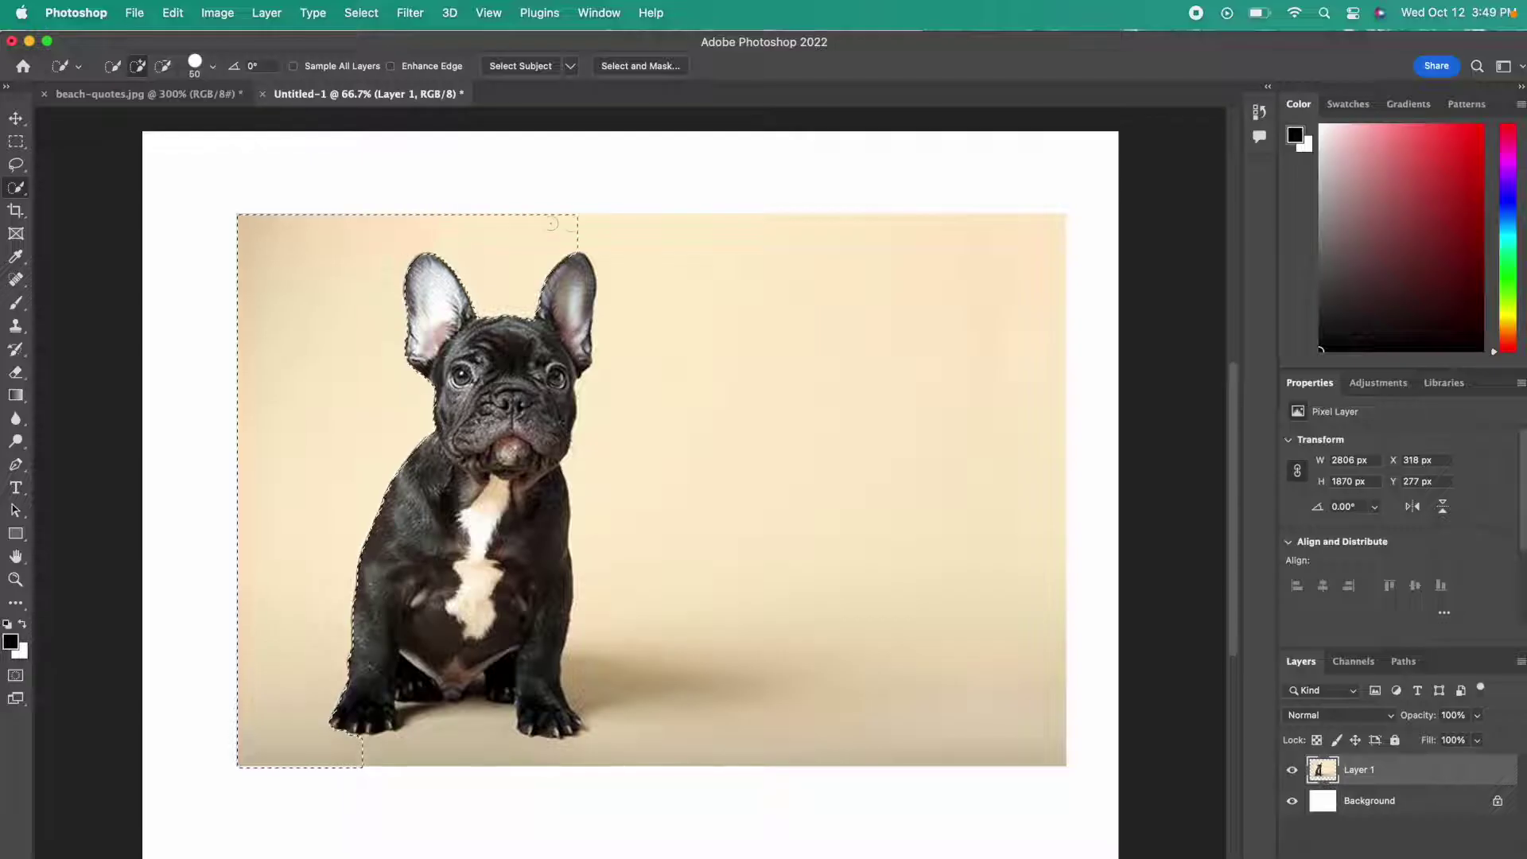
drag(551, 224, 616, 250)
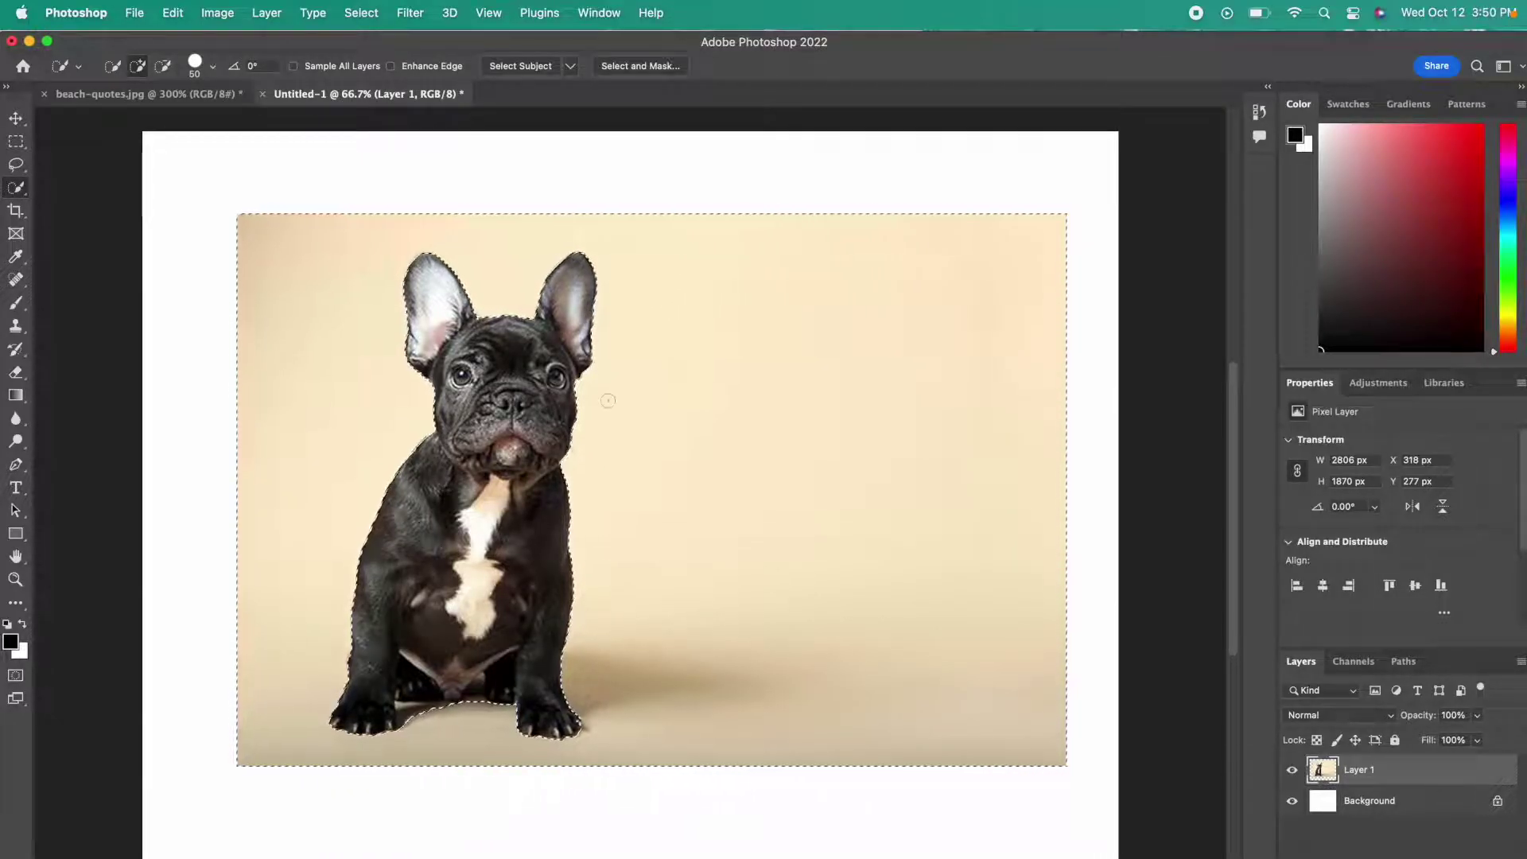
key(super+shift+i)
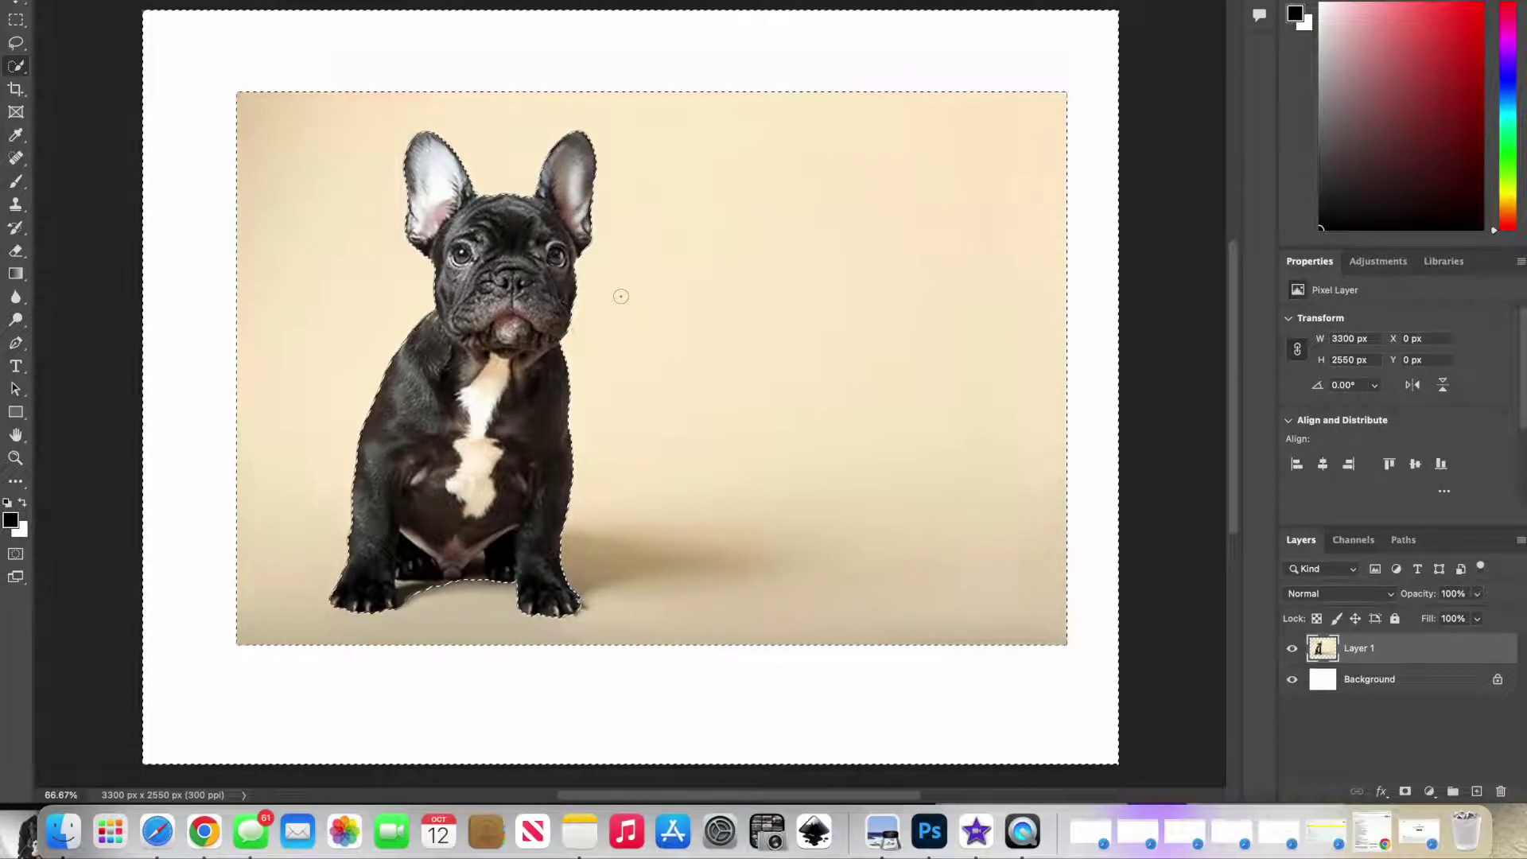
Copy the selected dog to its own layer and hide the original photo and Background layer.
key(super+j)
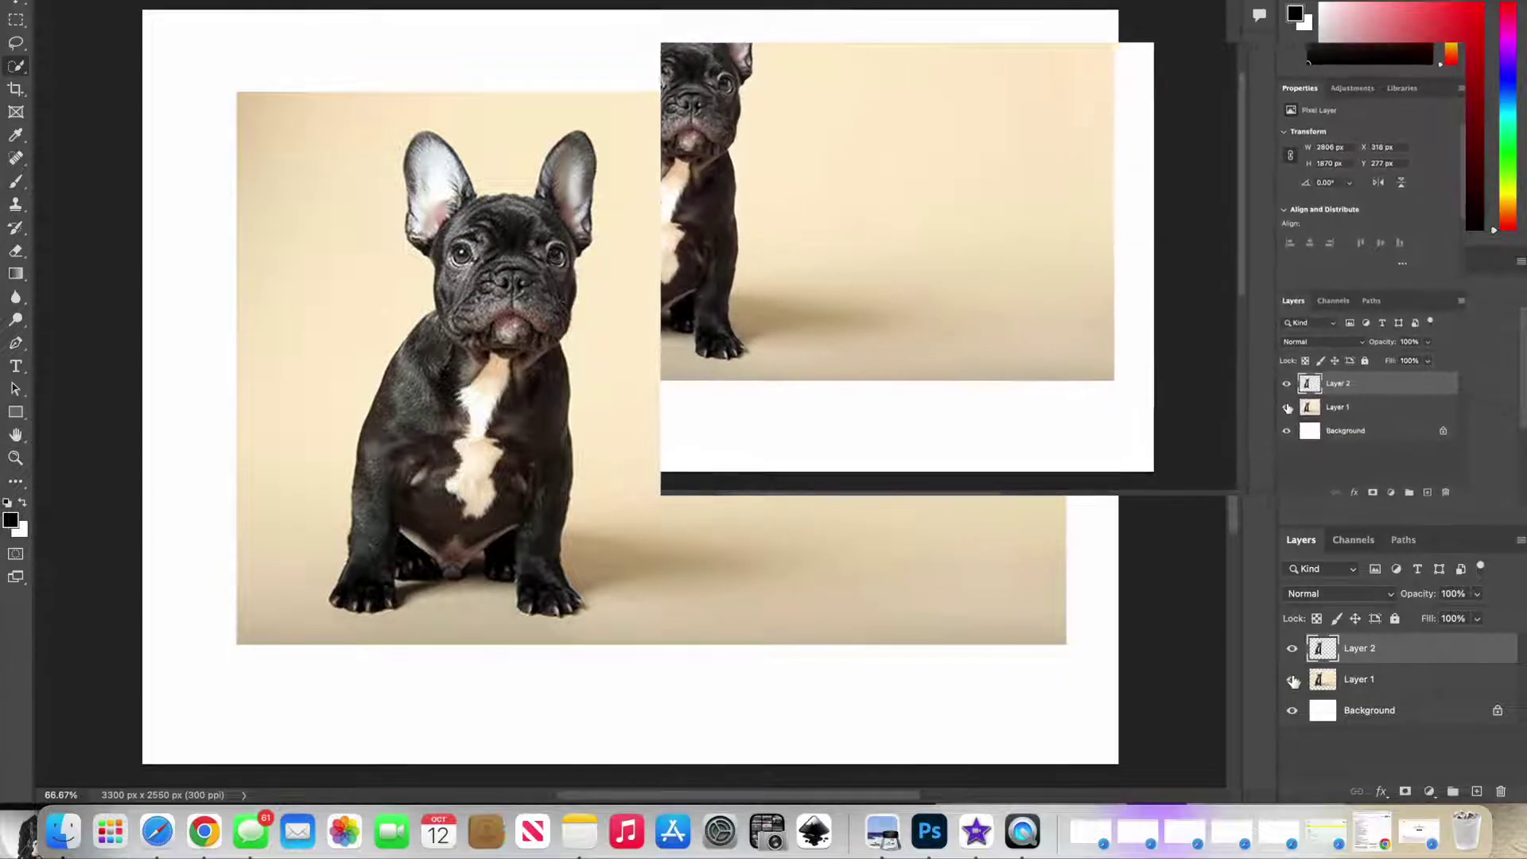
click(1292, 680)
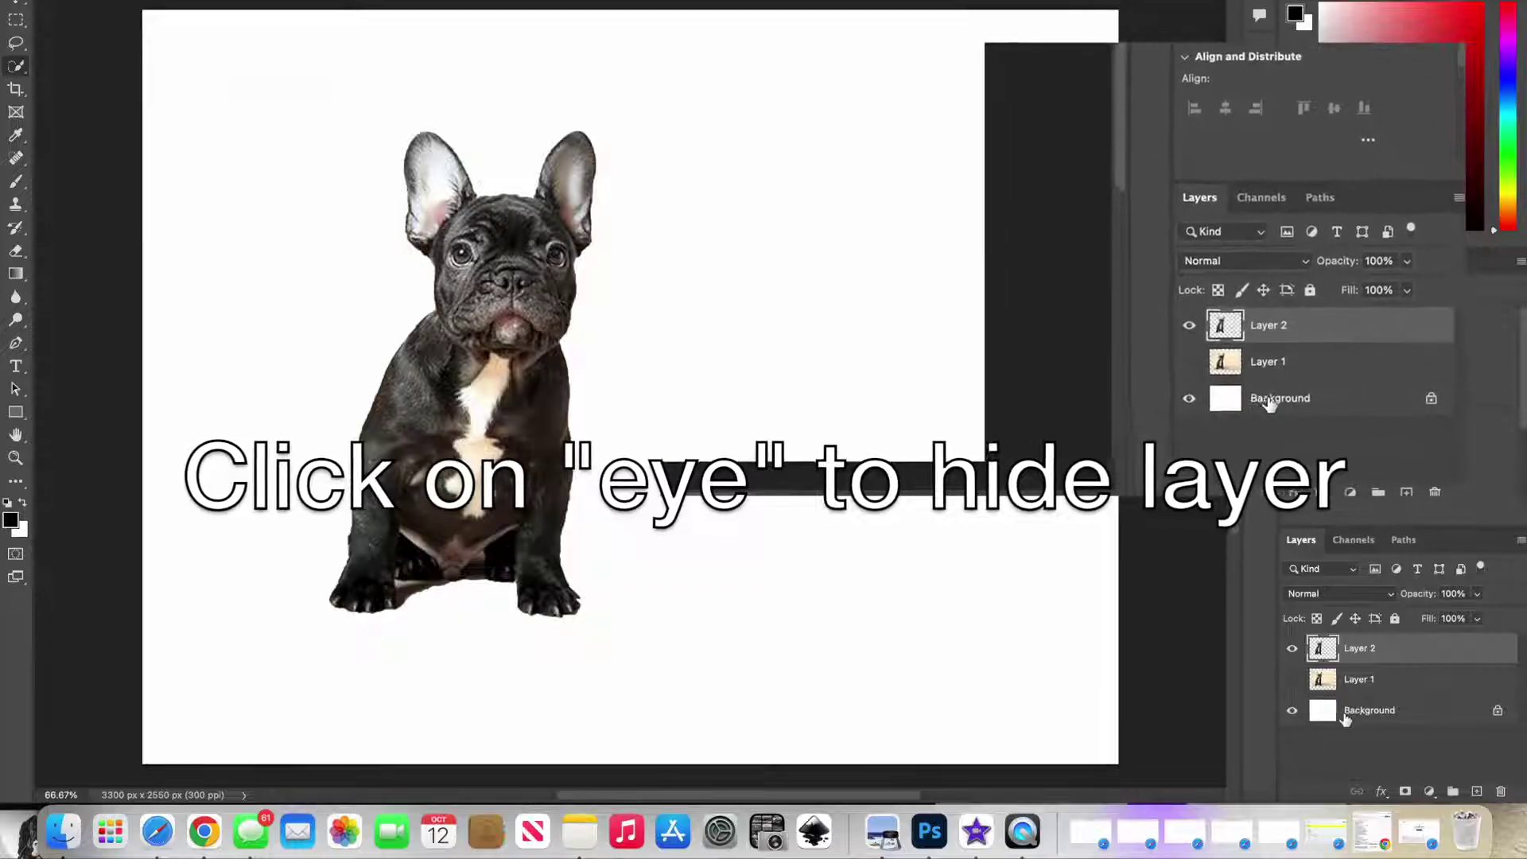
click(1292, 711)
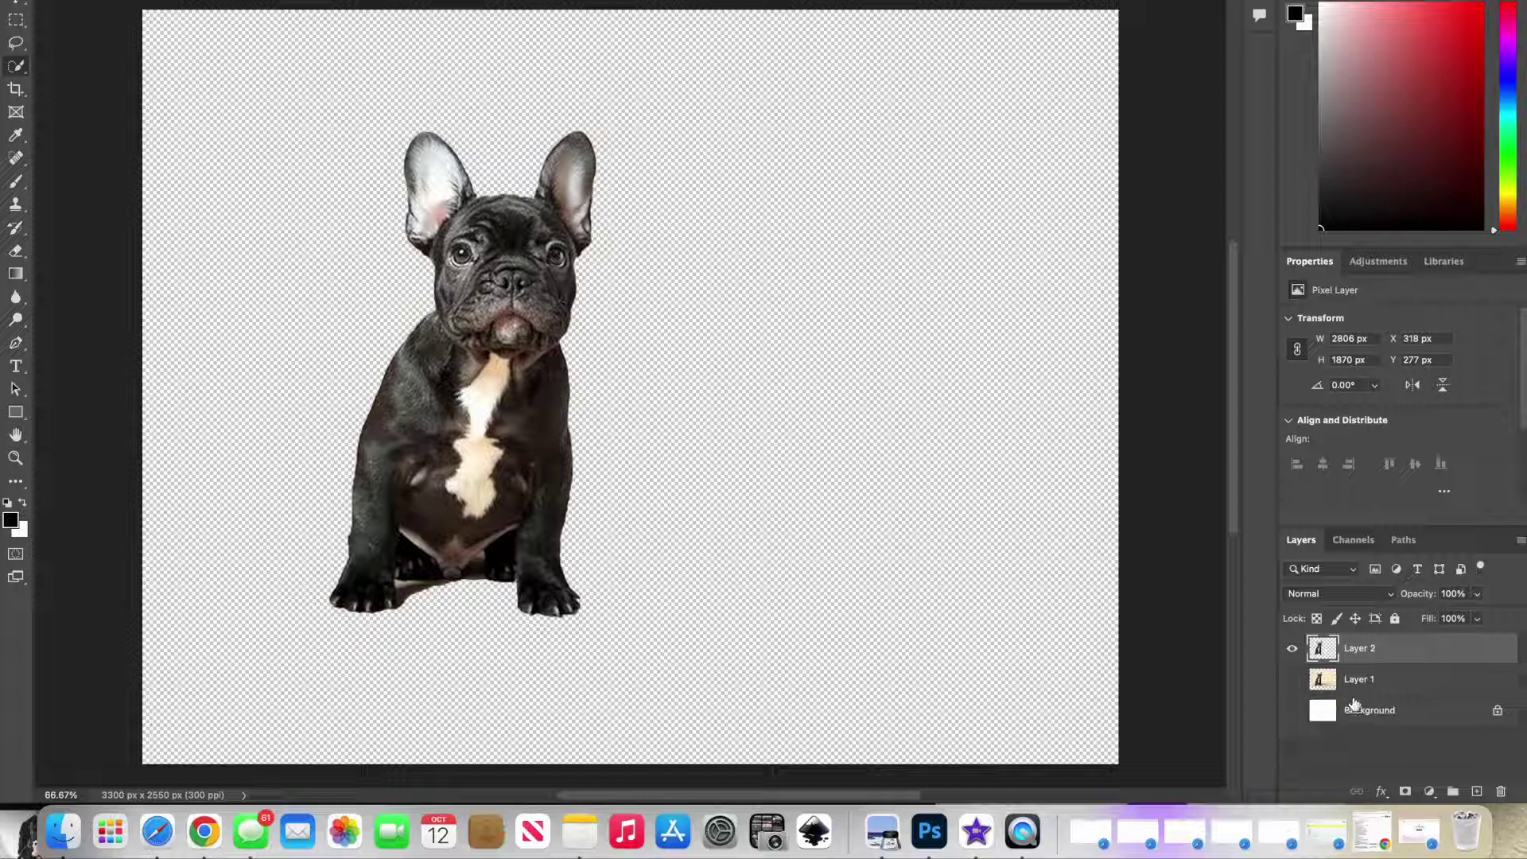
Add a near-black (070707) Solid Color fill layer above the Background.
click(1386, 720)
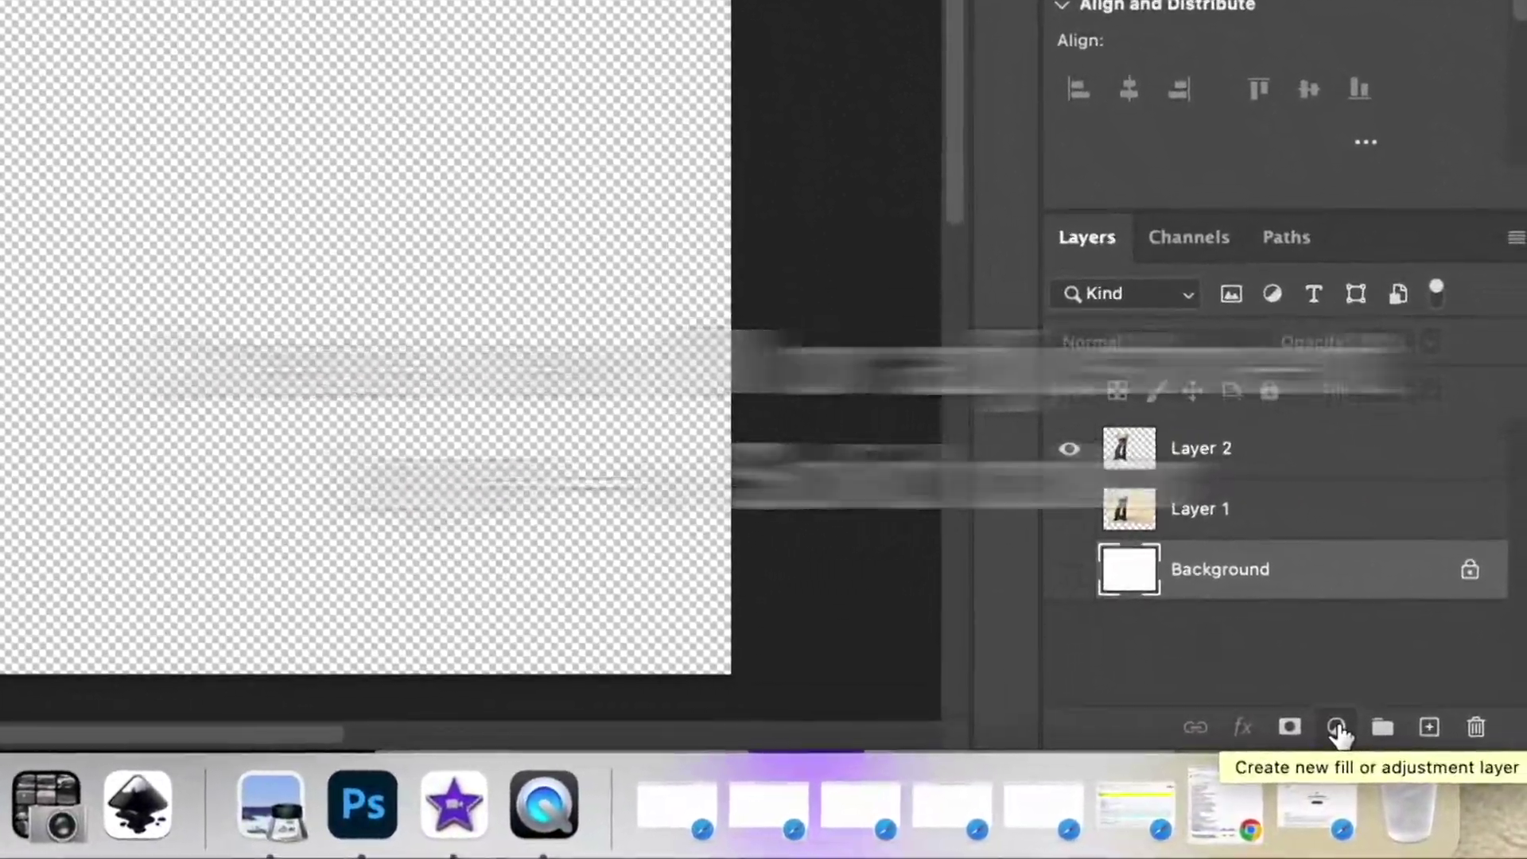
click(1337, 729)
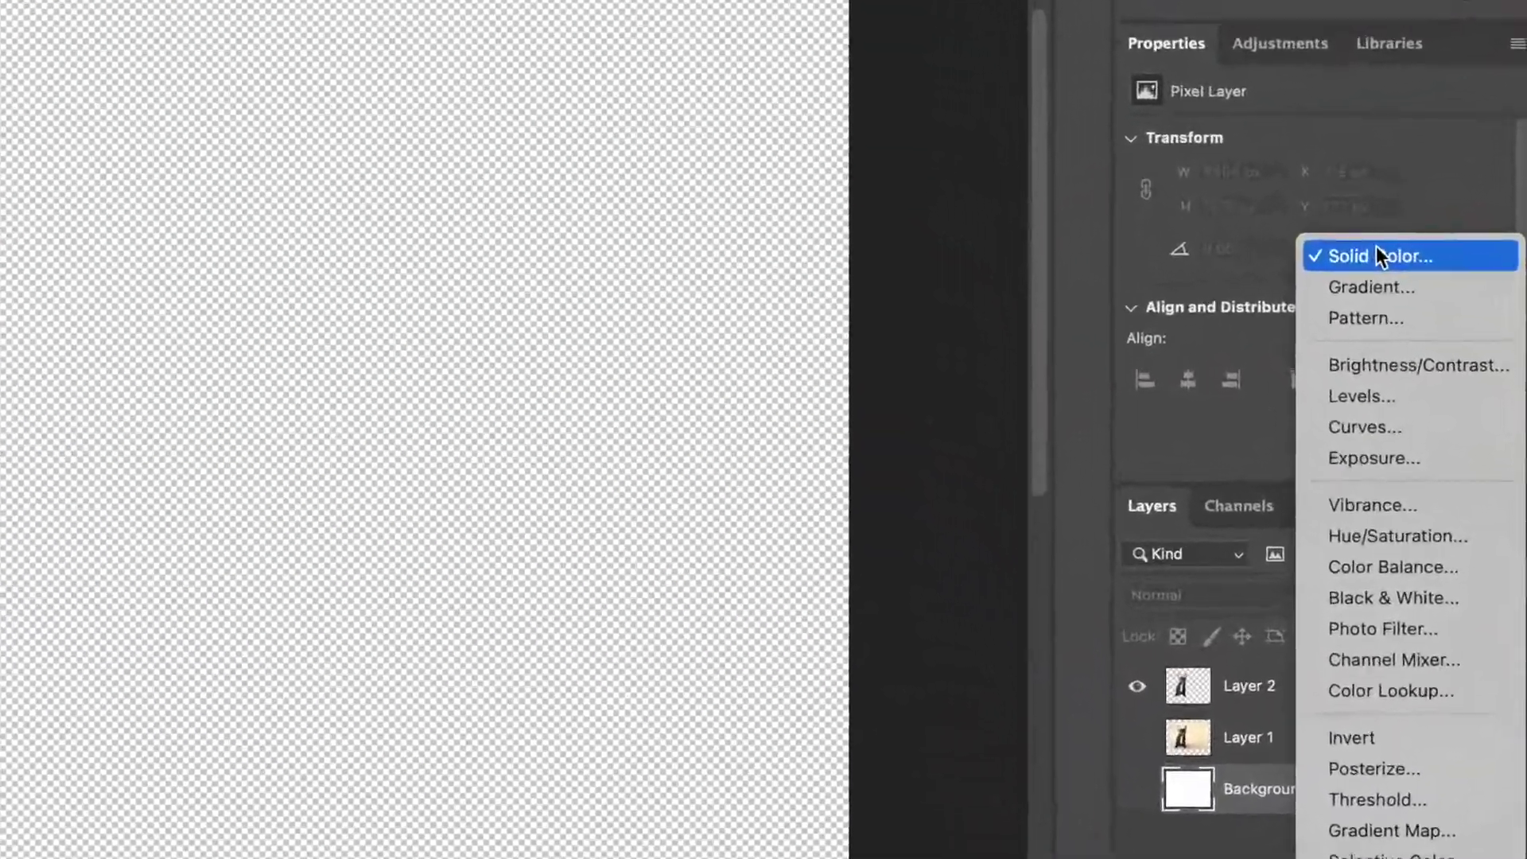
click(1376, 255)
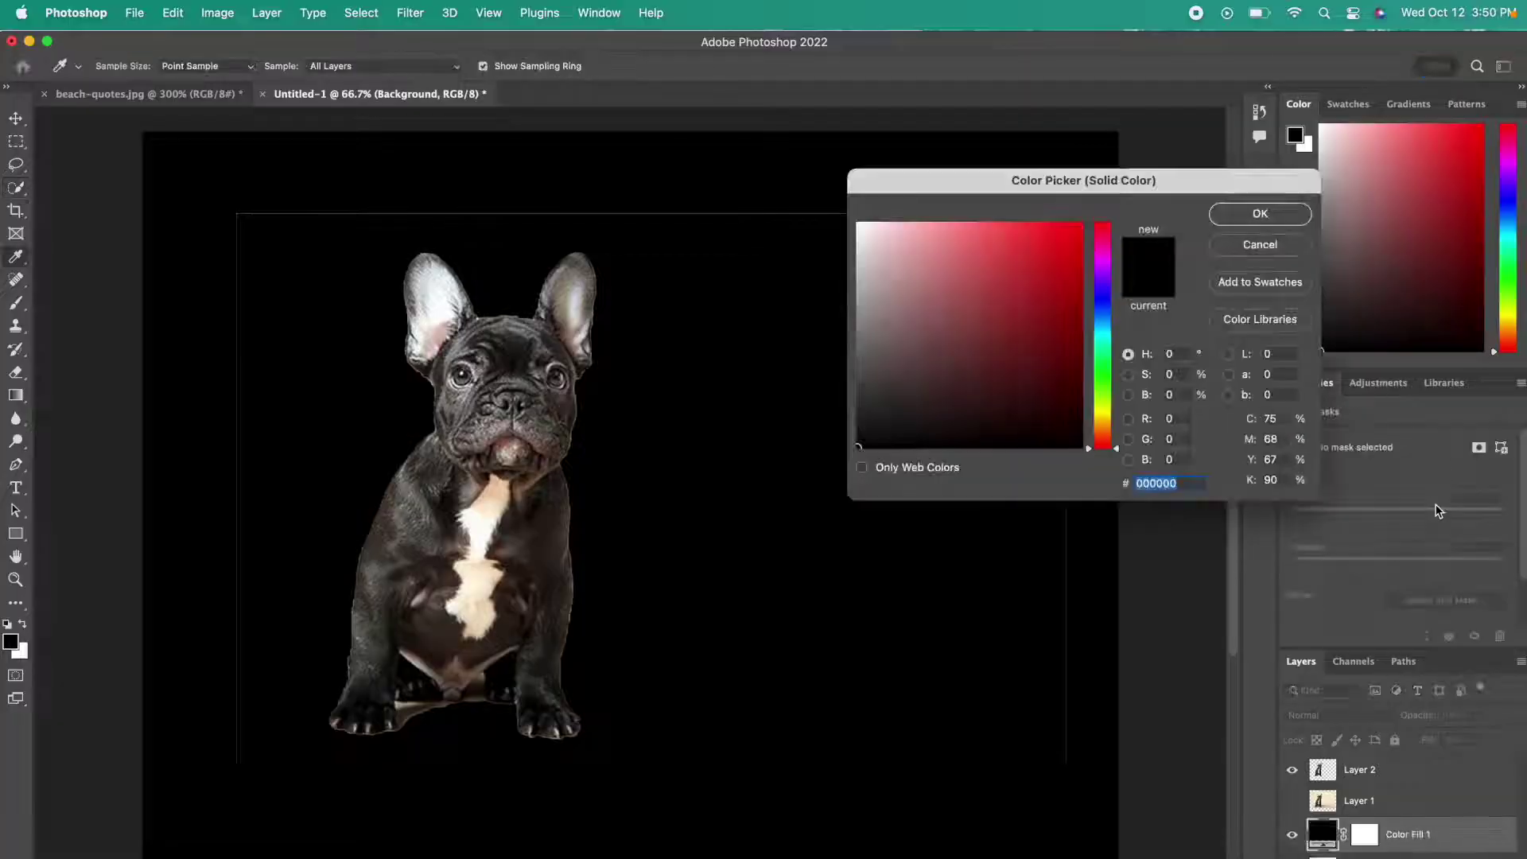
click(1037, 243)
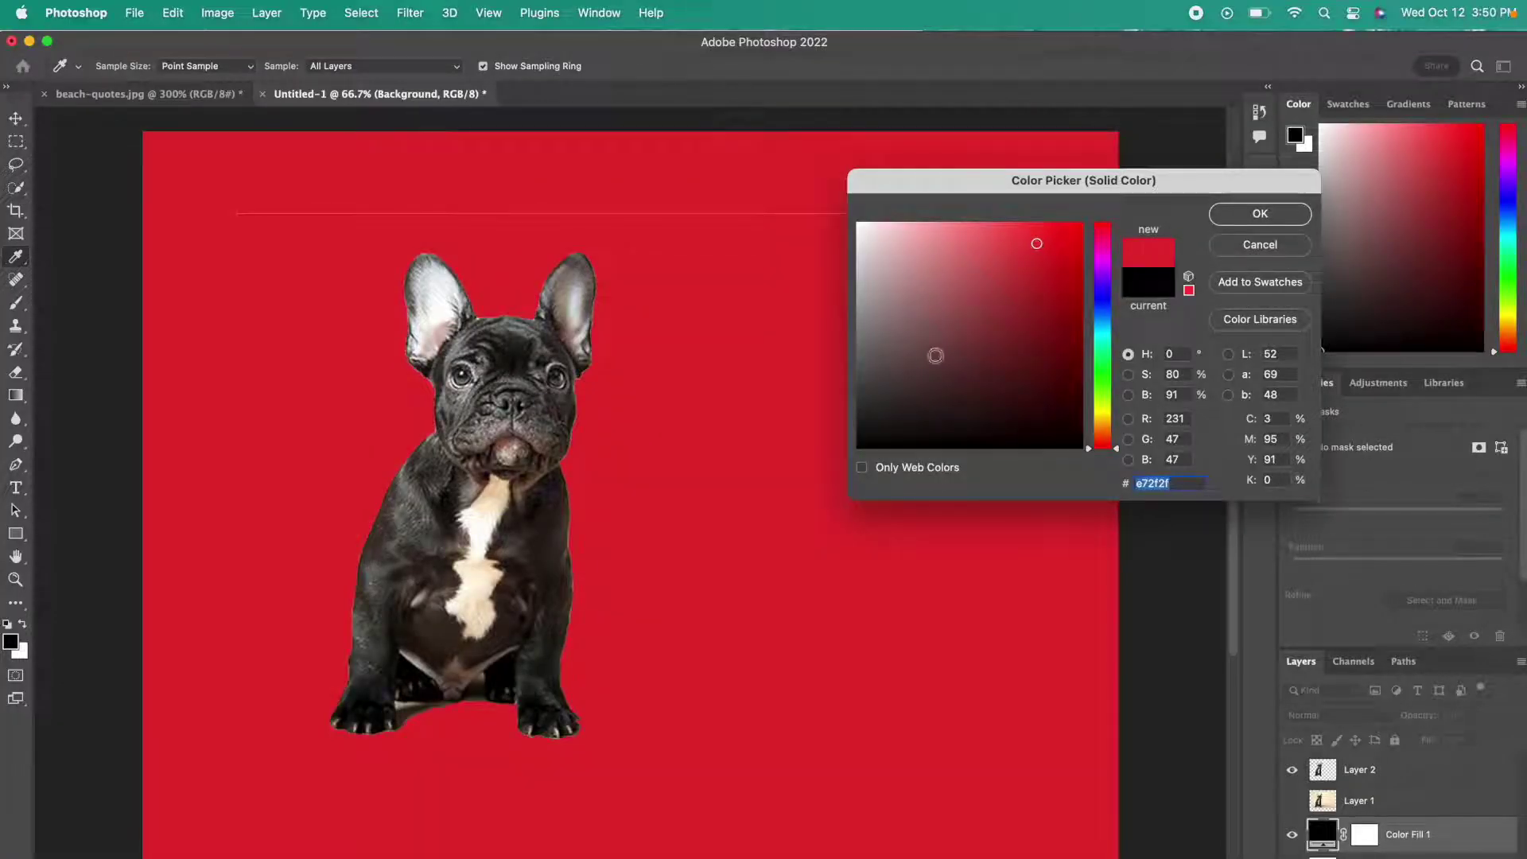
click(870, 442)
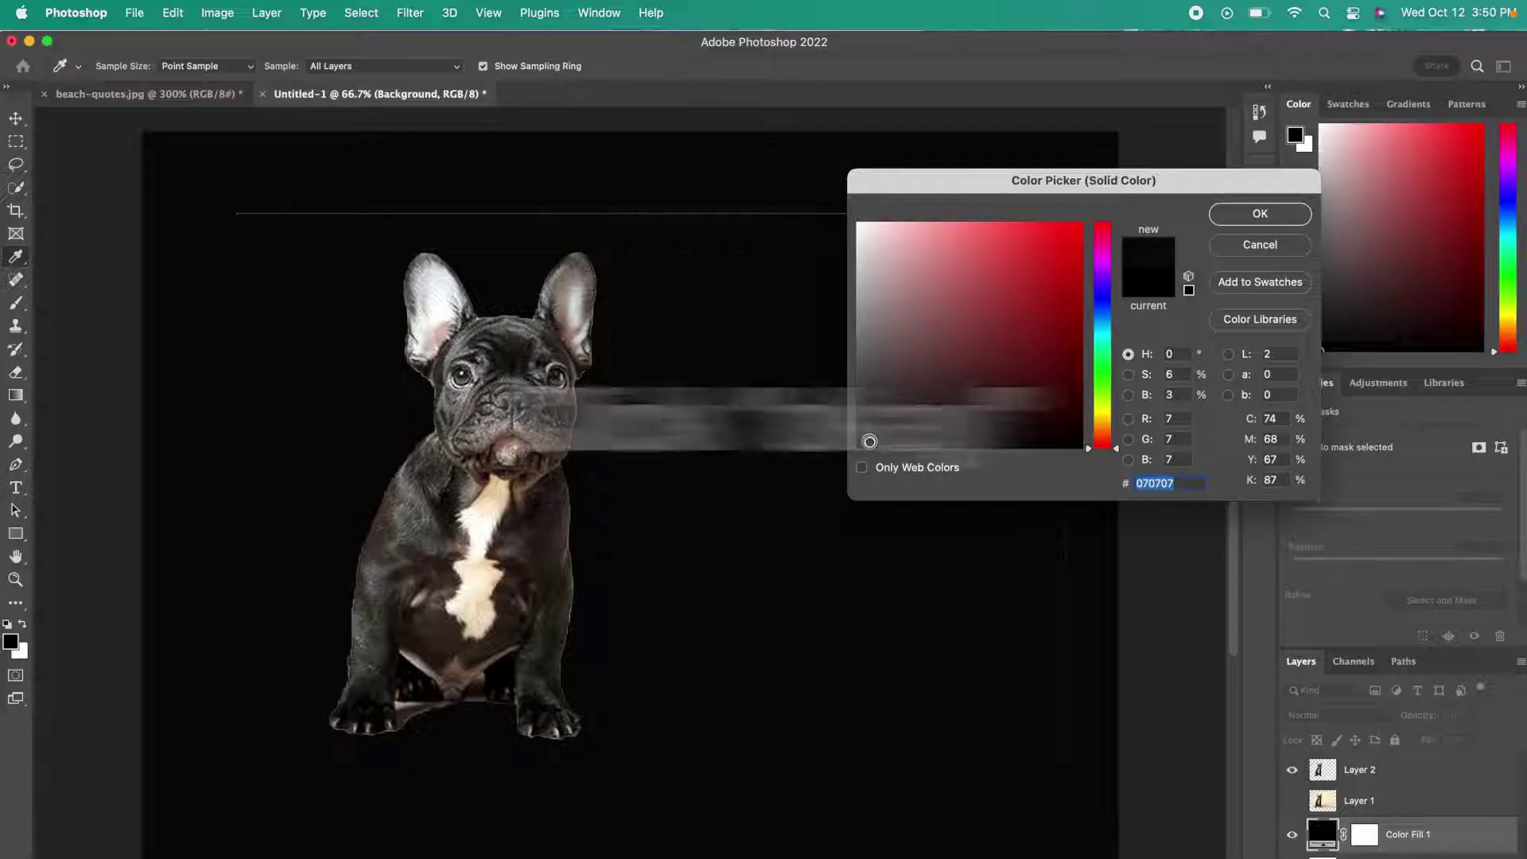
click(1242, 218)
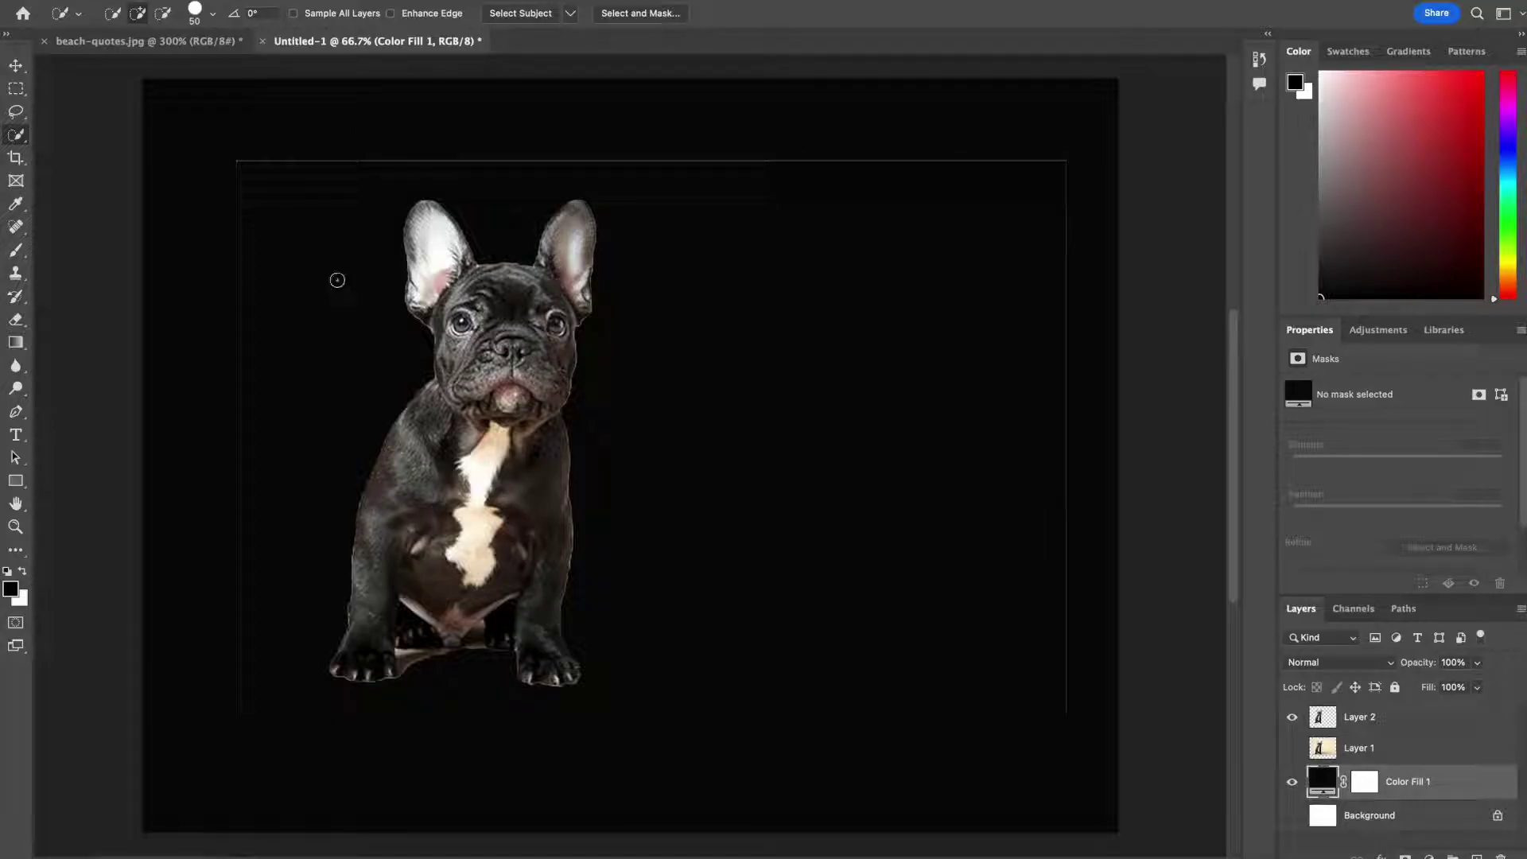
Erase the stray vertical line on Layer 2 and hide Color Fill 1.
click(1377, 717)
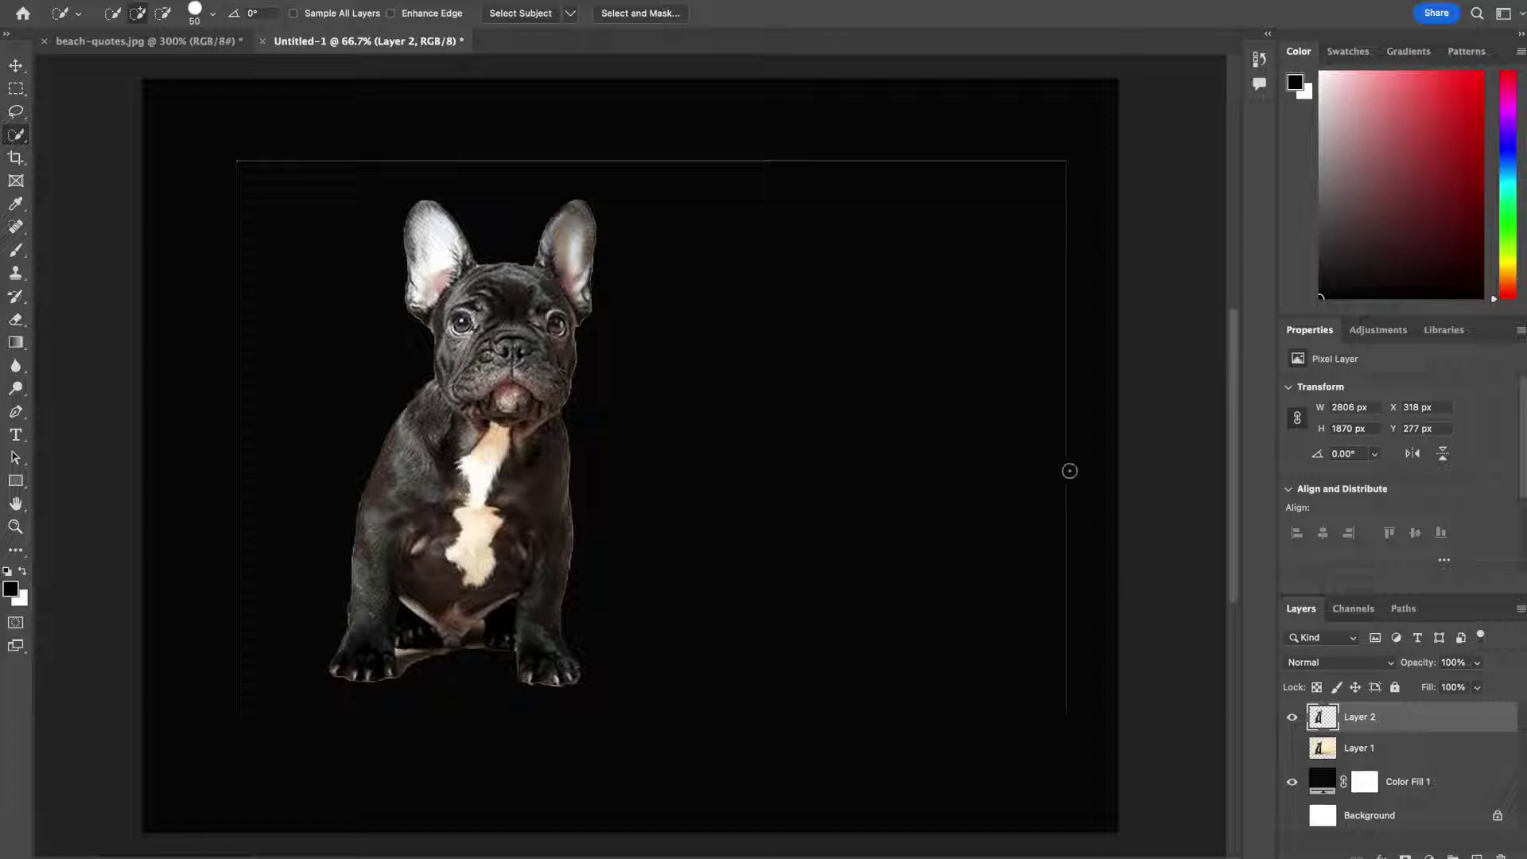
key(e)
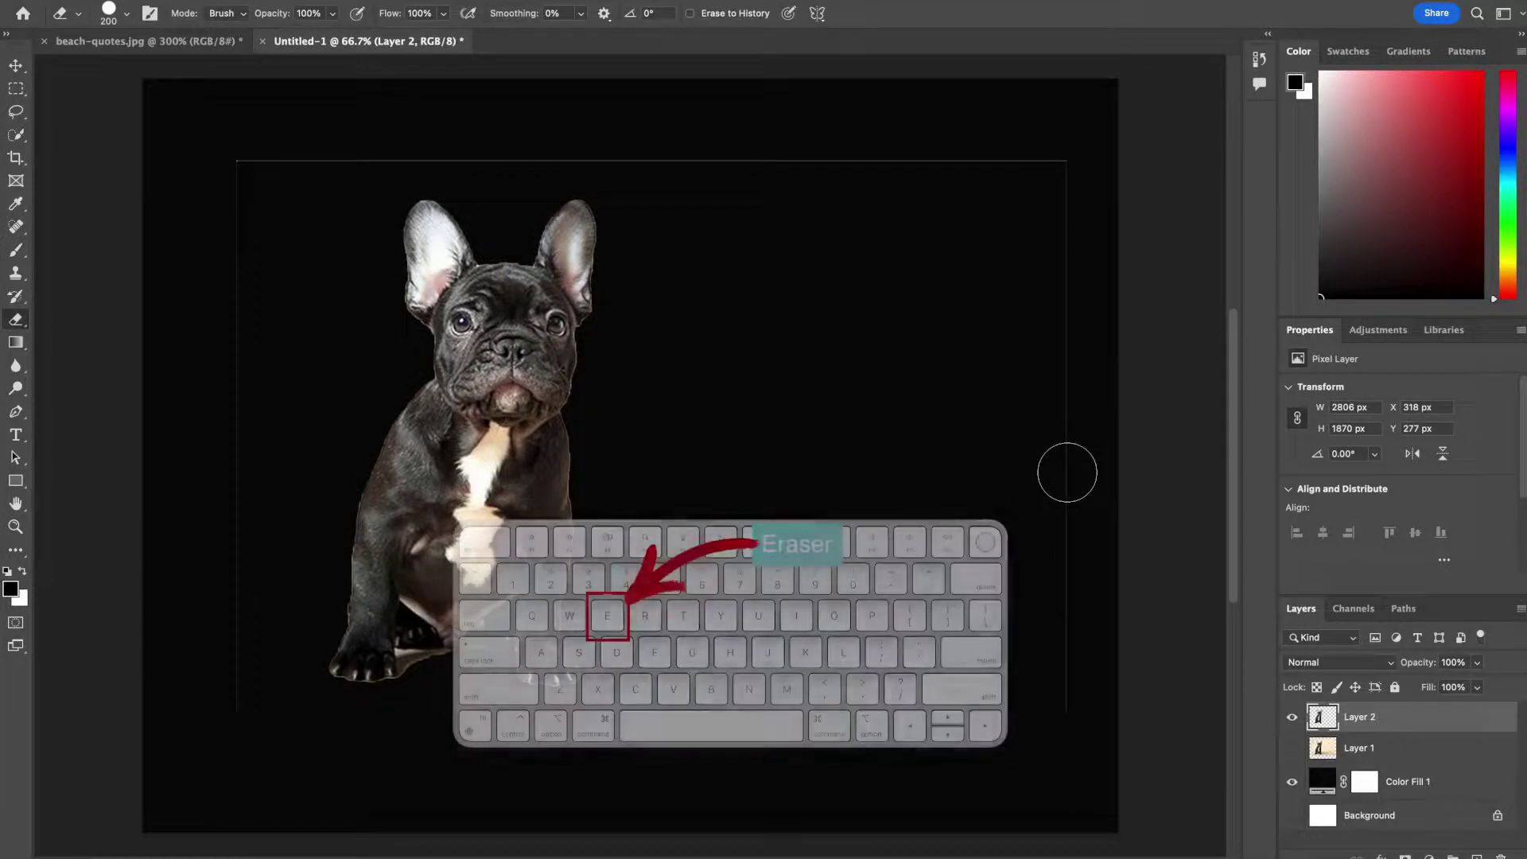
drag(1066, 475, 1067, 573)
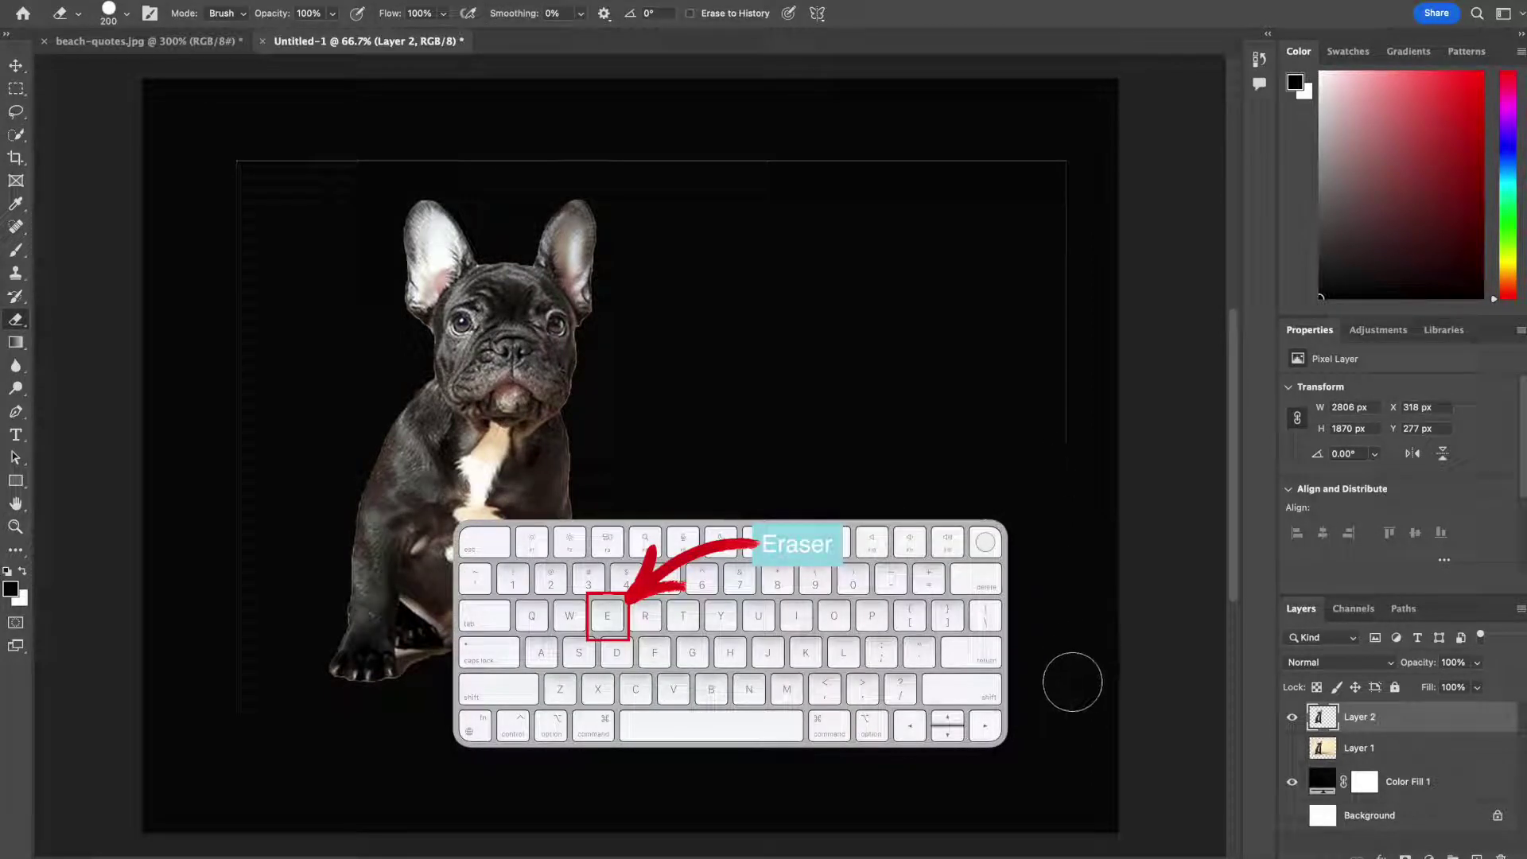
drag(1072, 681, 1071, 236)
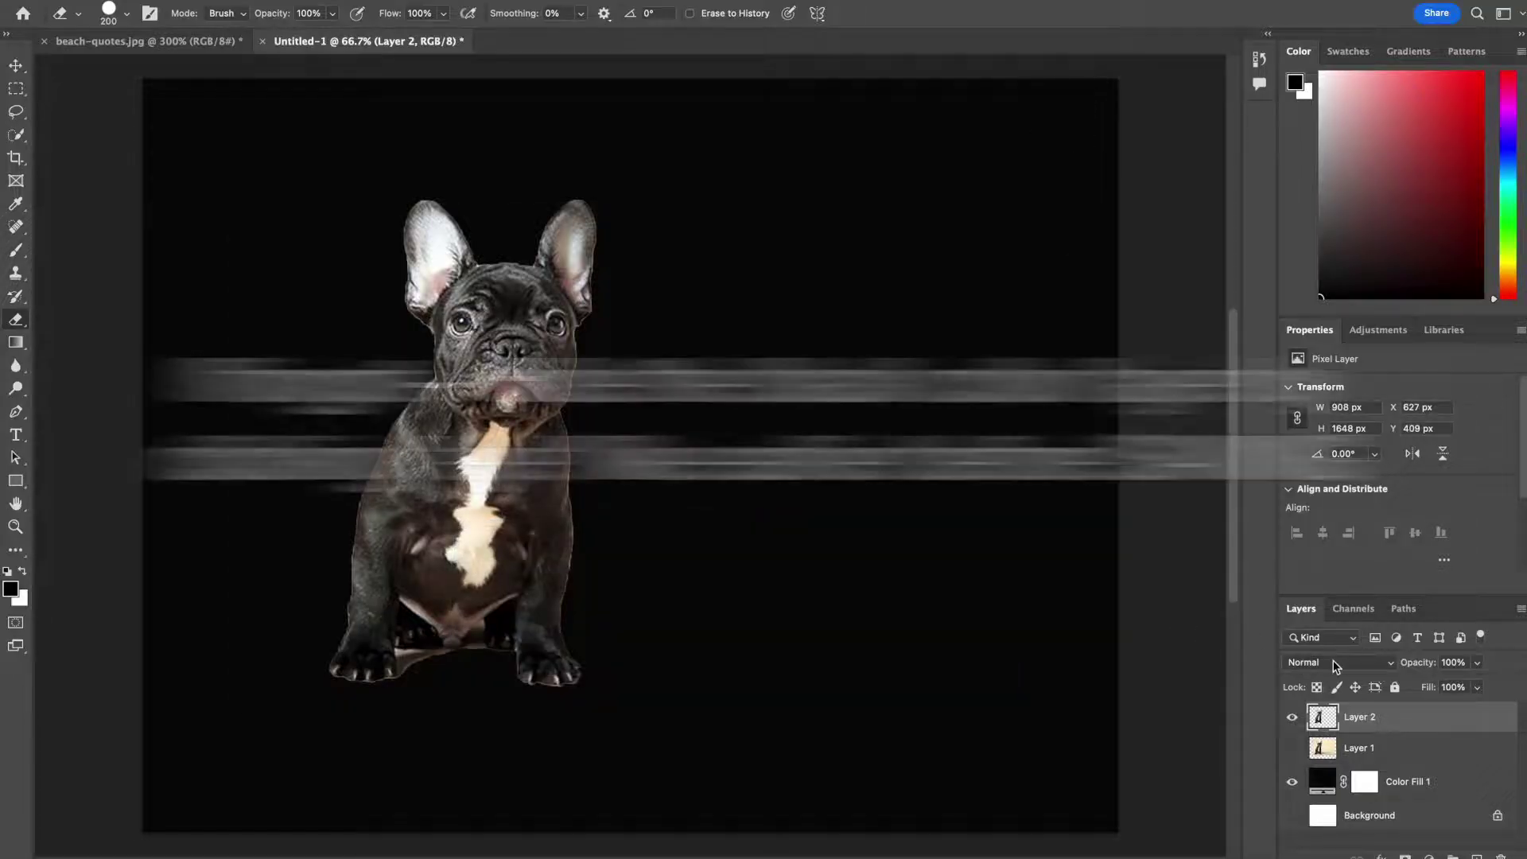
click(1292, 782)
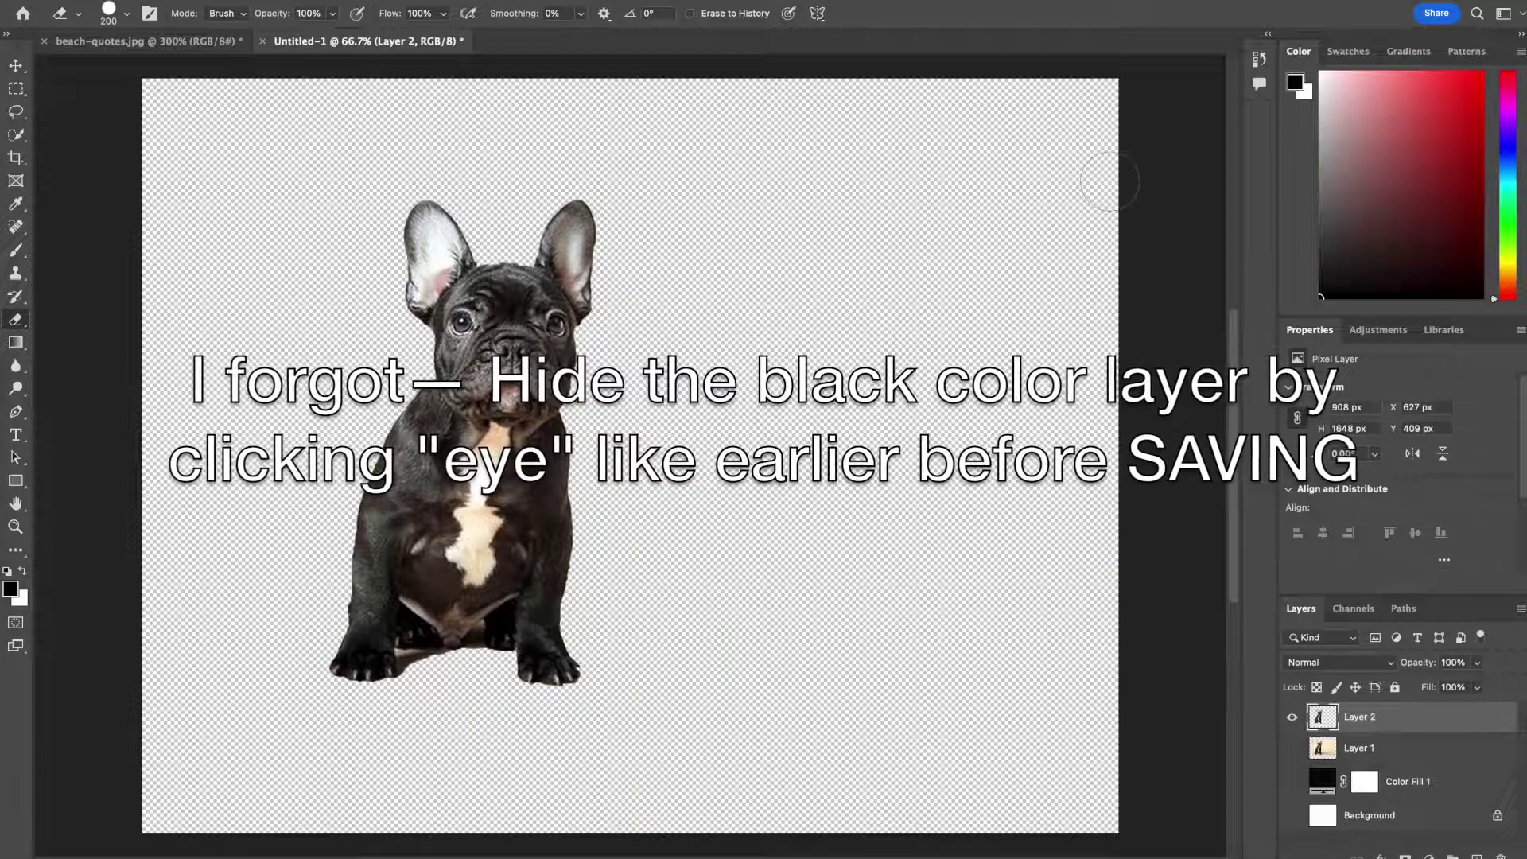
mouse_move(135, 12)
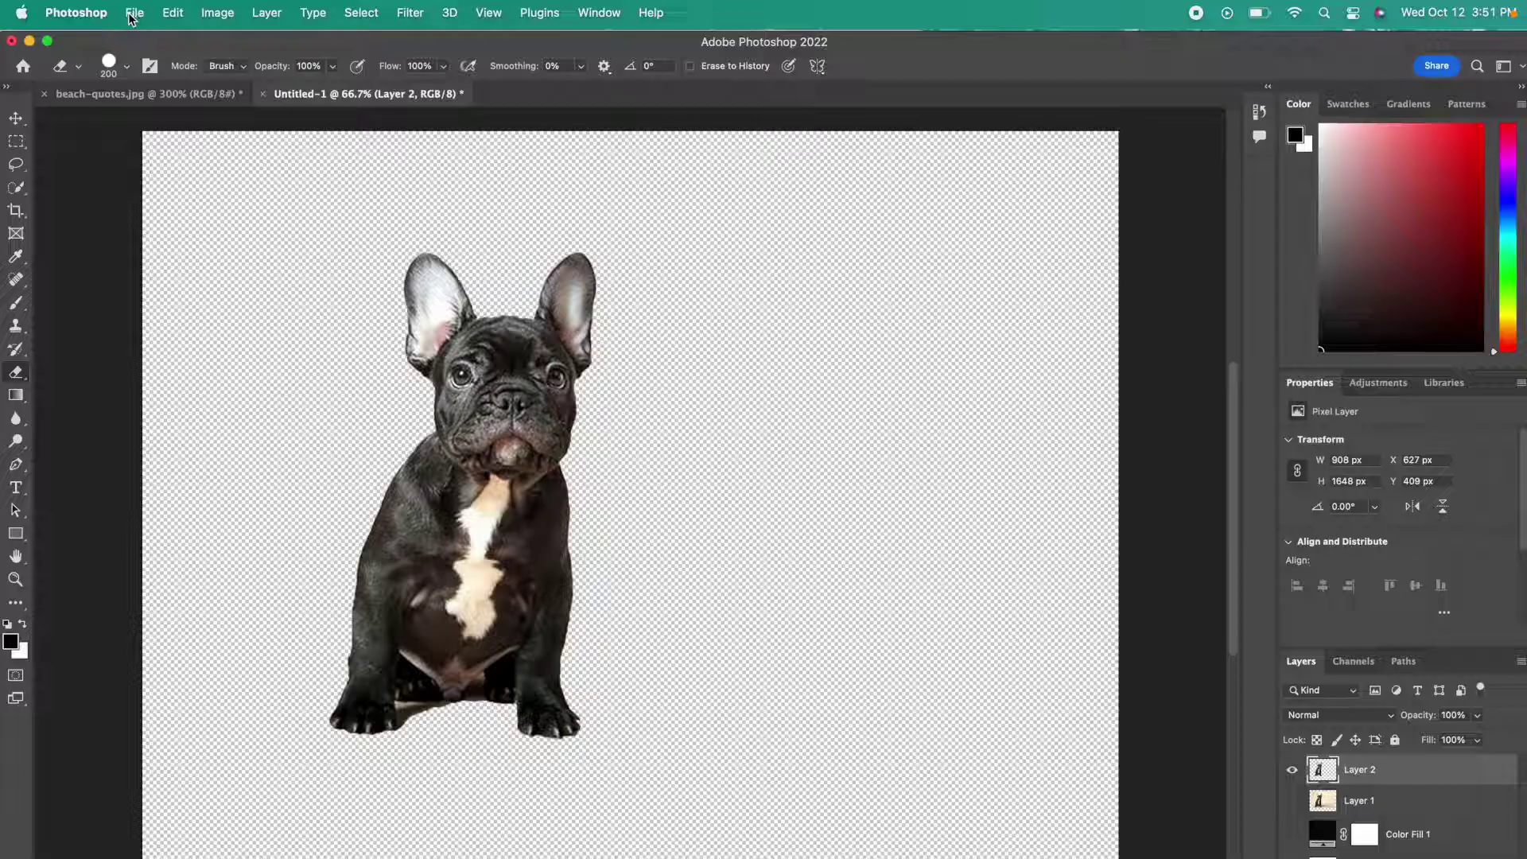
Quick-export the cut-out as PNG 'french bulldog black' to the Desktop.
click(134, 13)
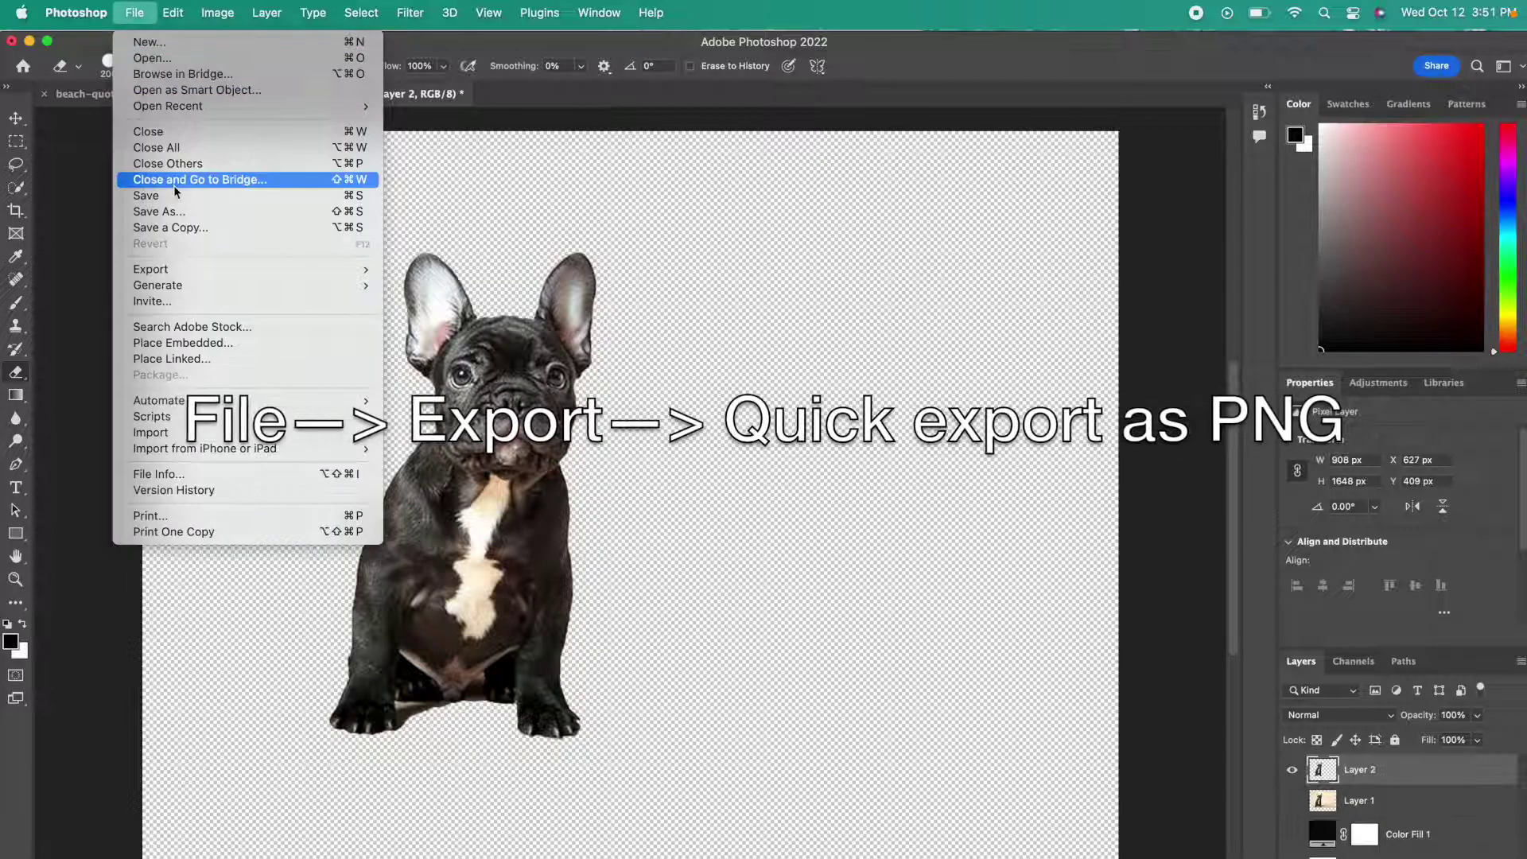
mouse_move(151, 268)
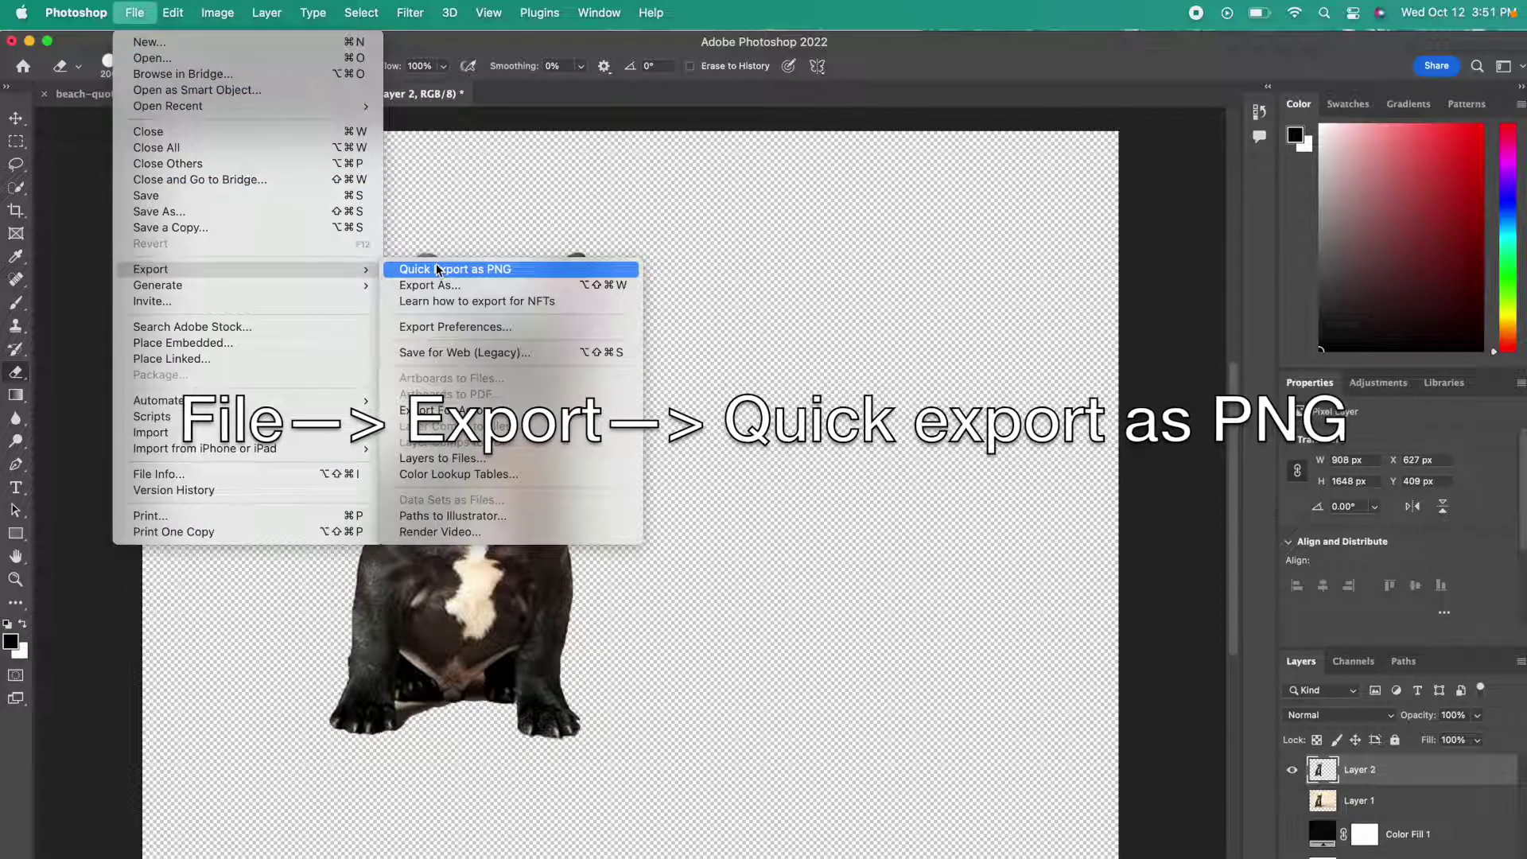
click(523, 268)
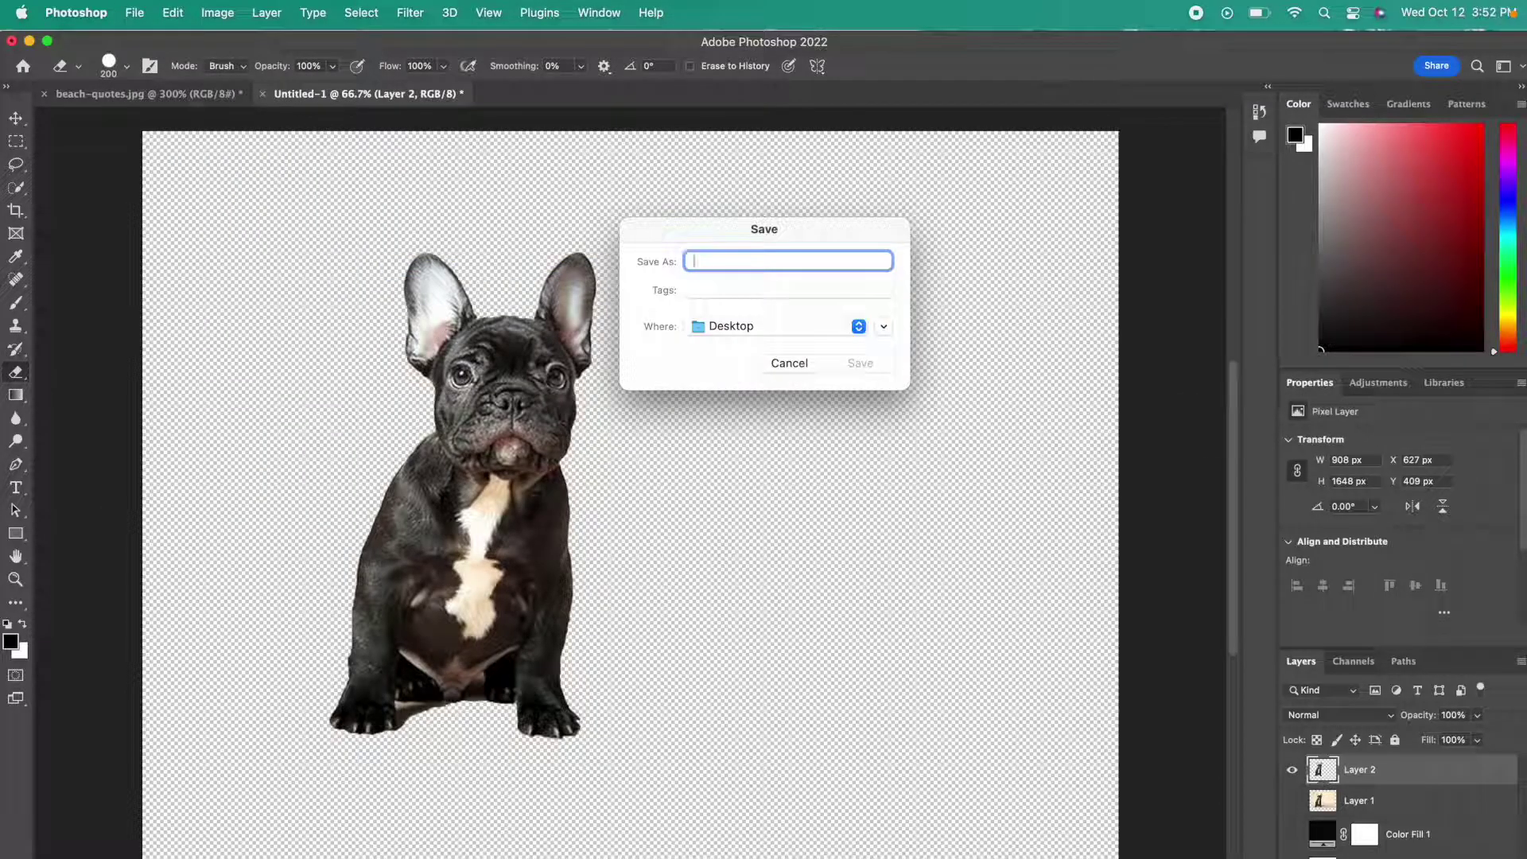
text(french bulldog black)
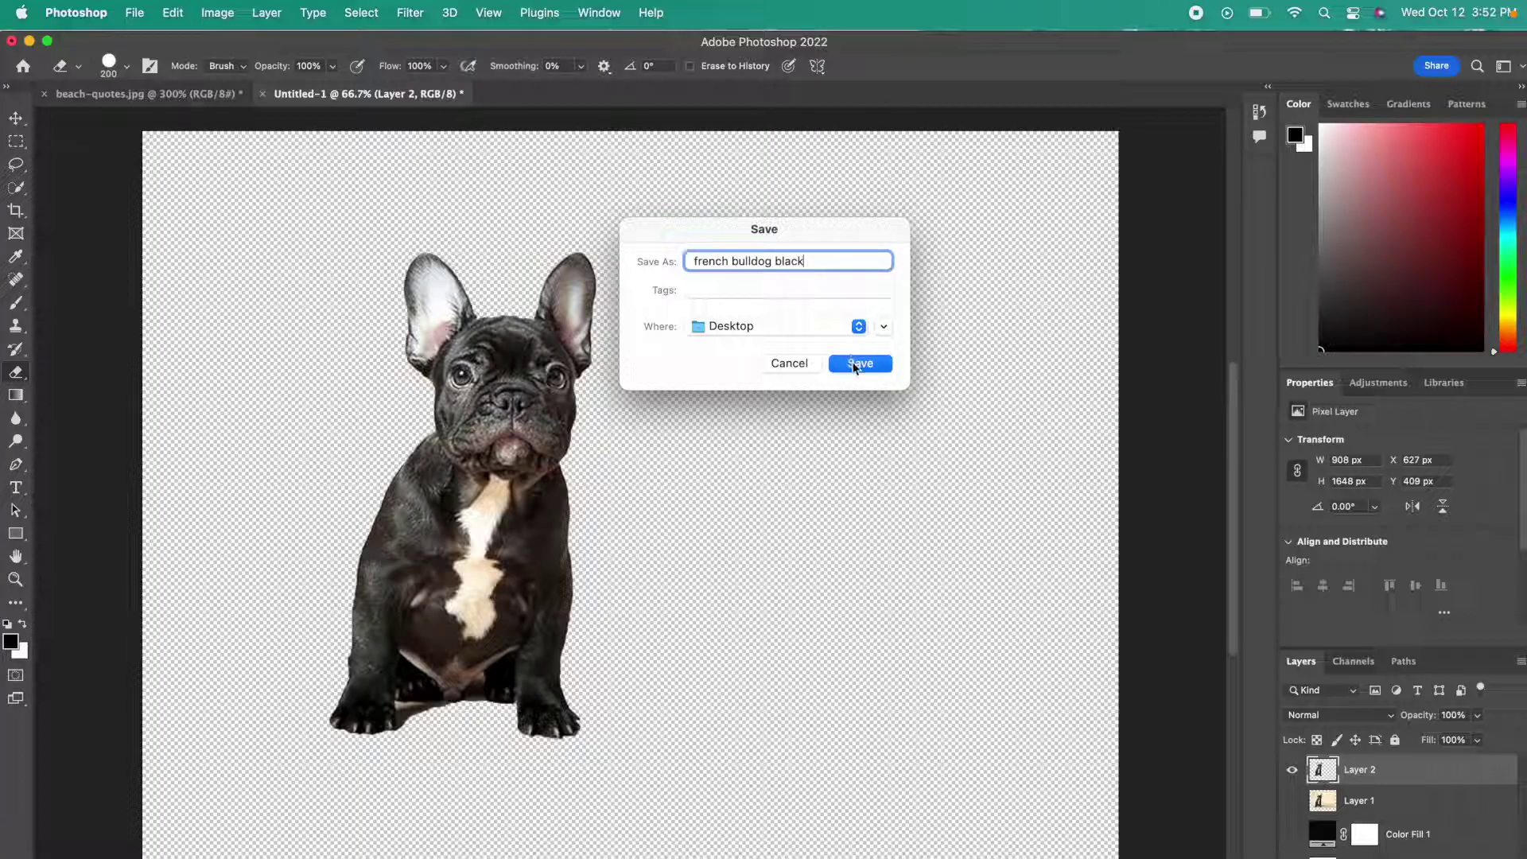
click(855, 365)
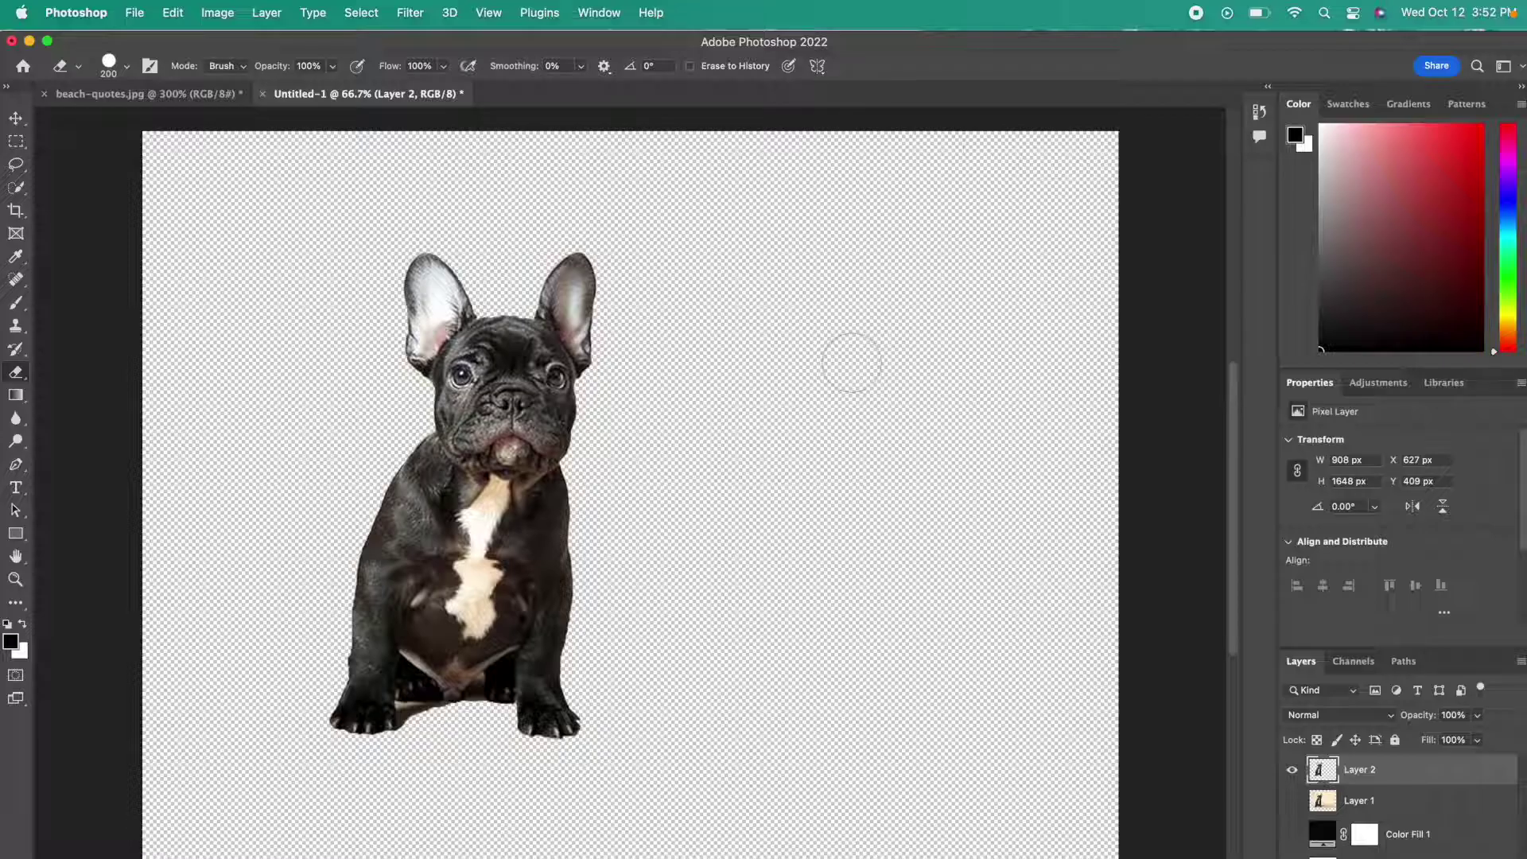
drag(1118, 43, 967, 44)
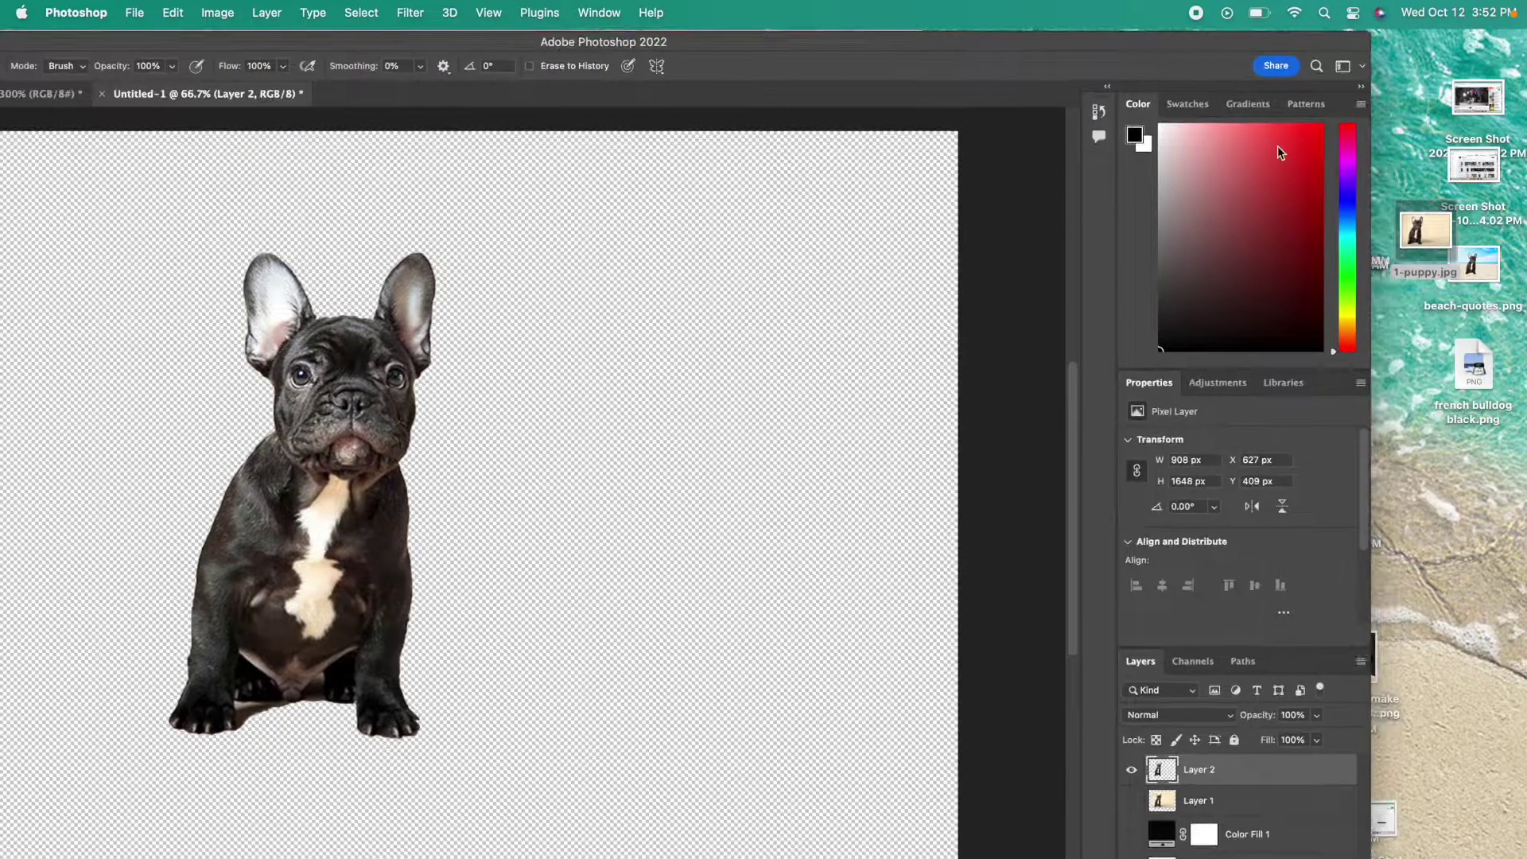
click(1485, 367)
key(space)
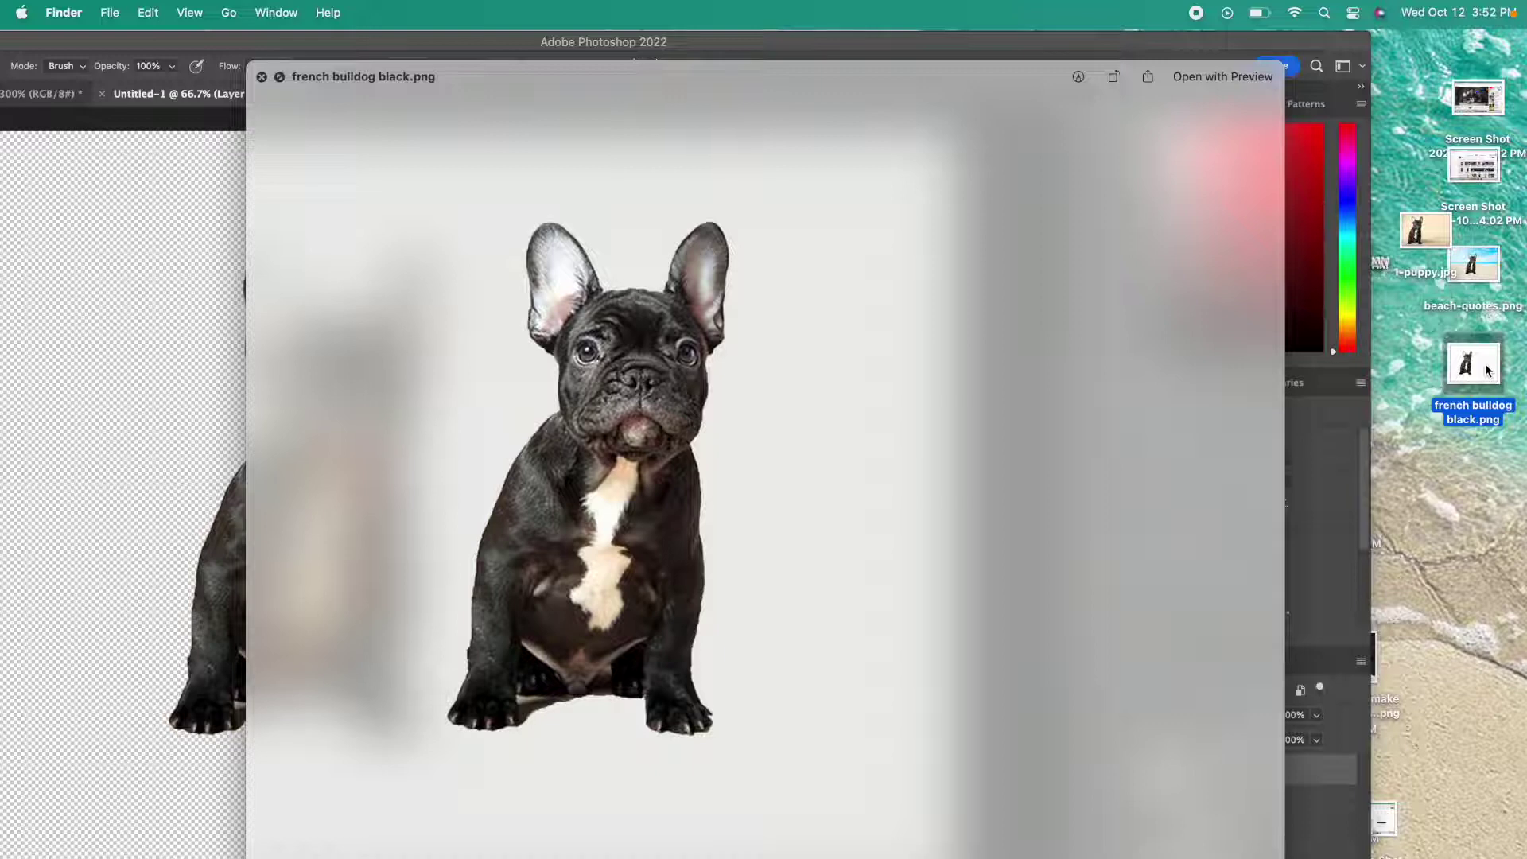
key(space)
drag(1206, 49, 1391, 31)
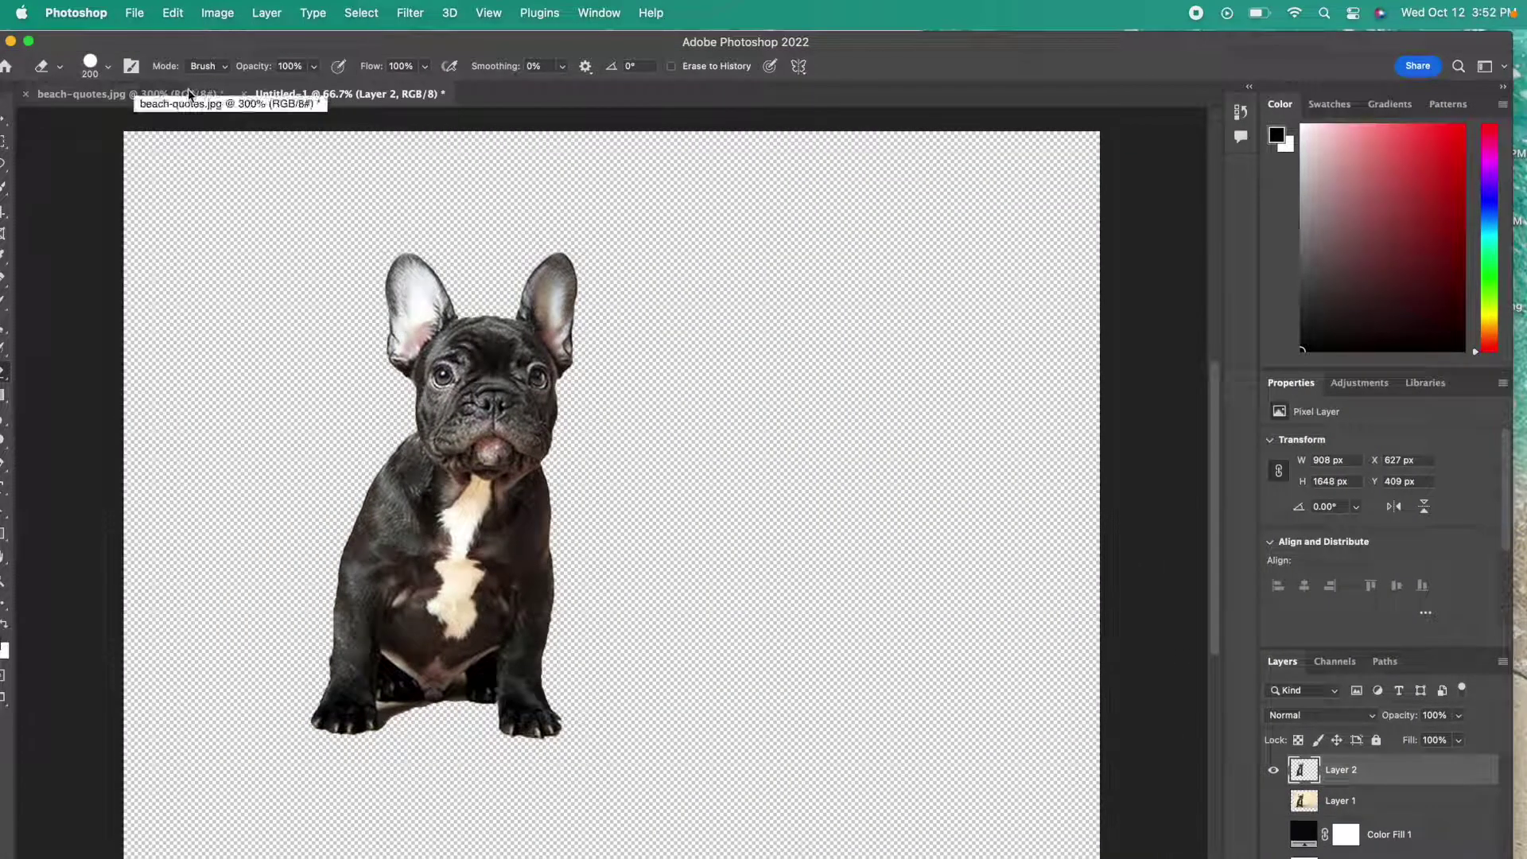
click(165, 97)
Place french bulldog black.png from the desktop onto the beach-quotes.jpg image.
key(v)
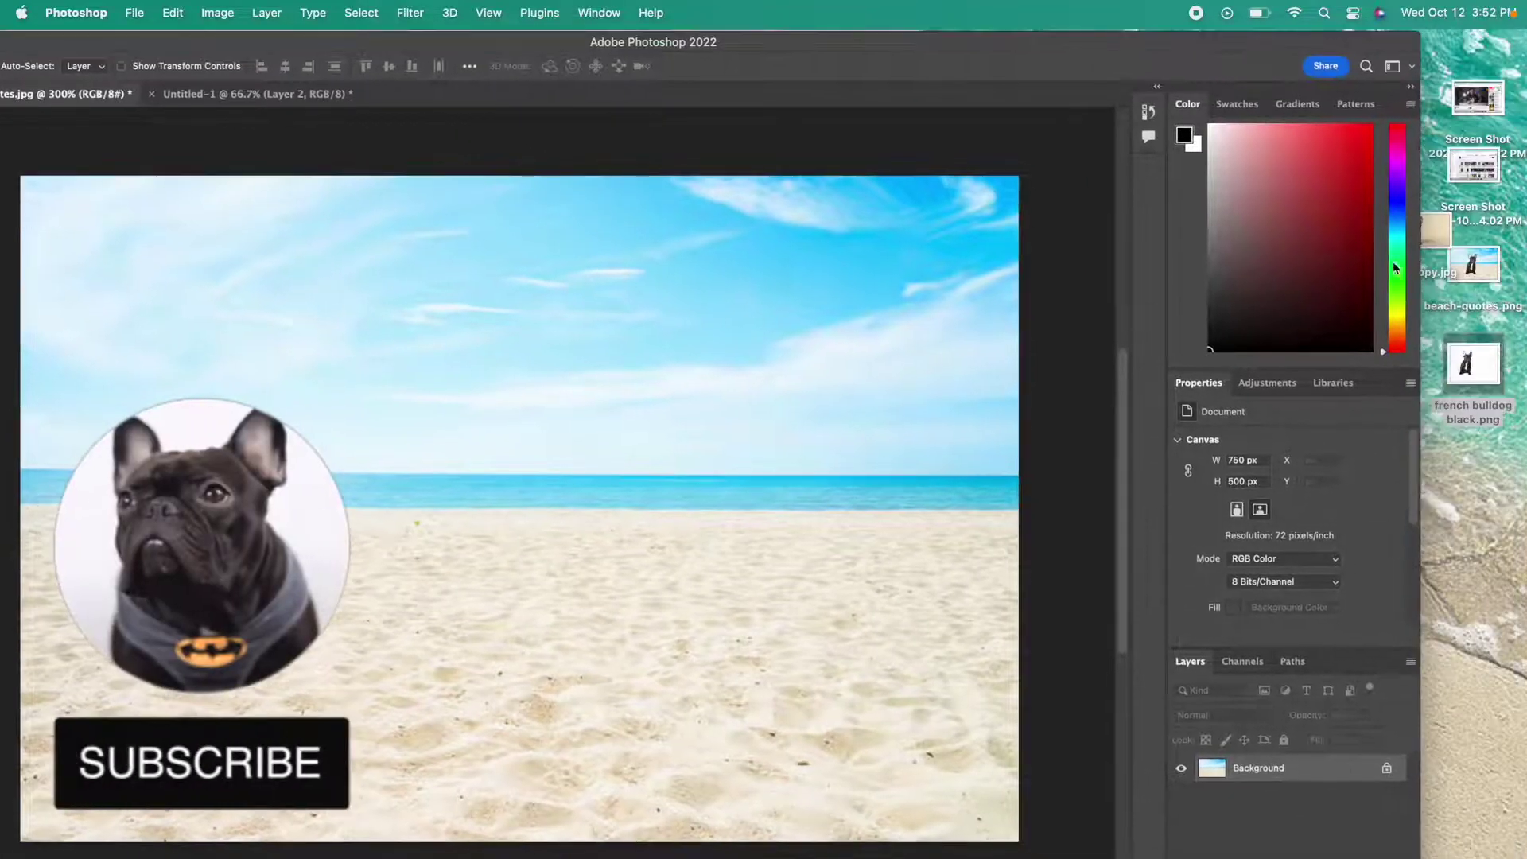
click(1473, 367)
key(space)
key(space)
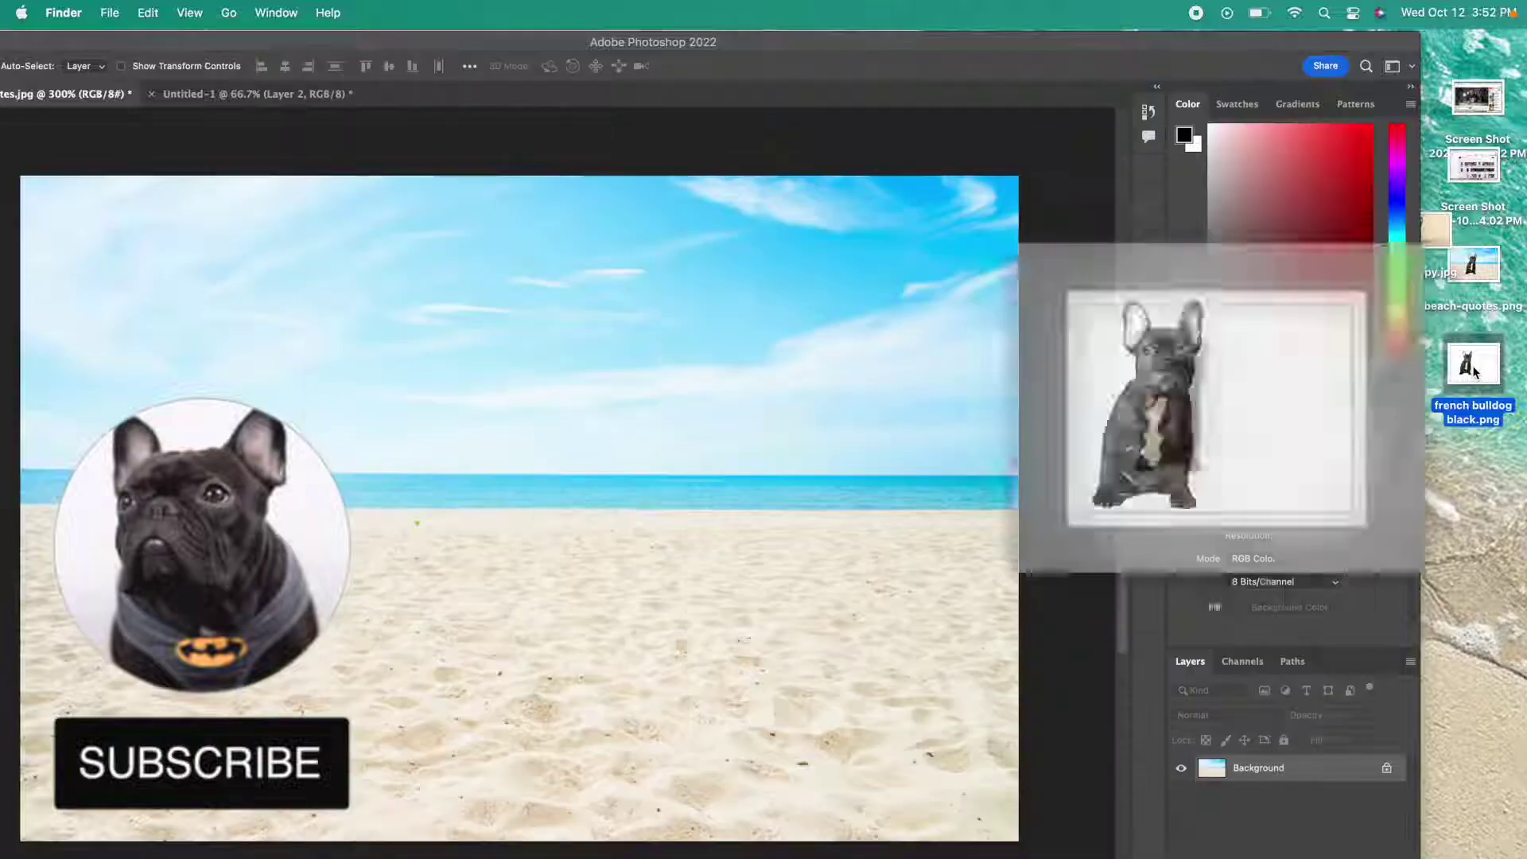
mouse_move(1474, 370)
mouse_down()
mouse_move(1487, 408)
mouse_move(665, 535)
mouse_up()
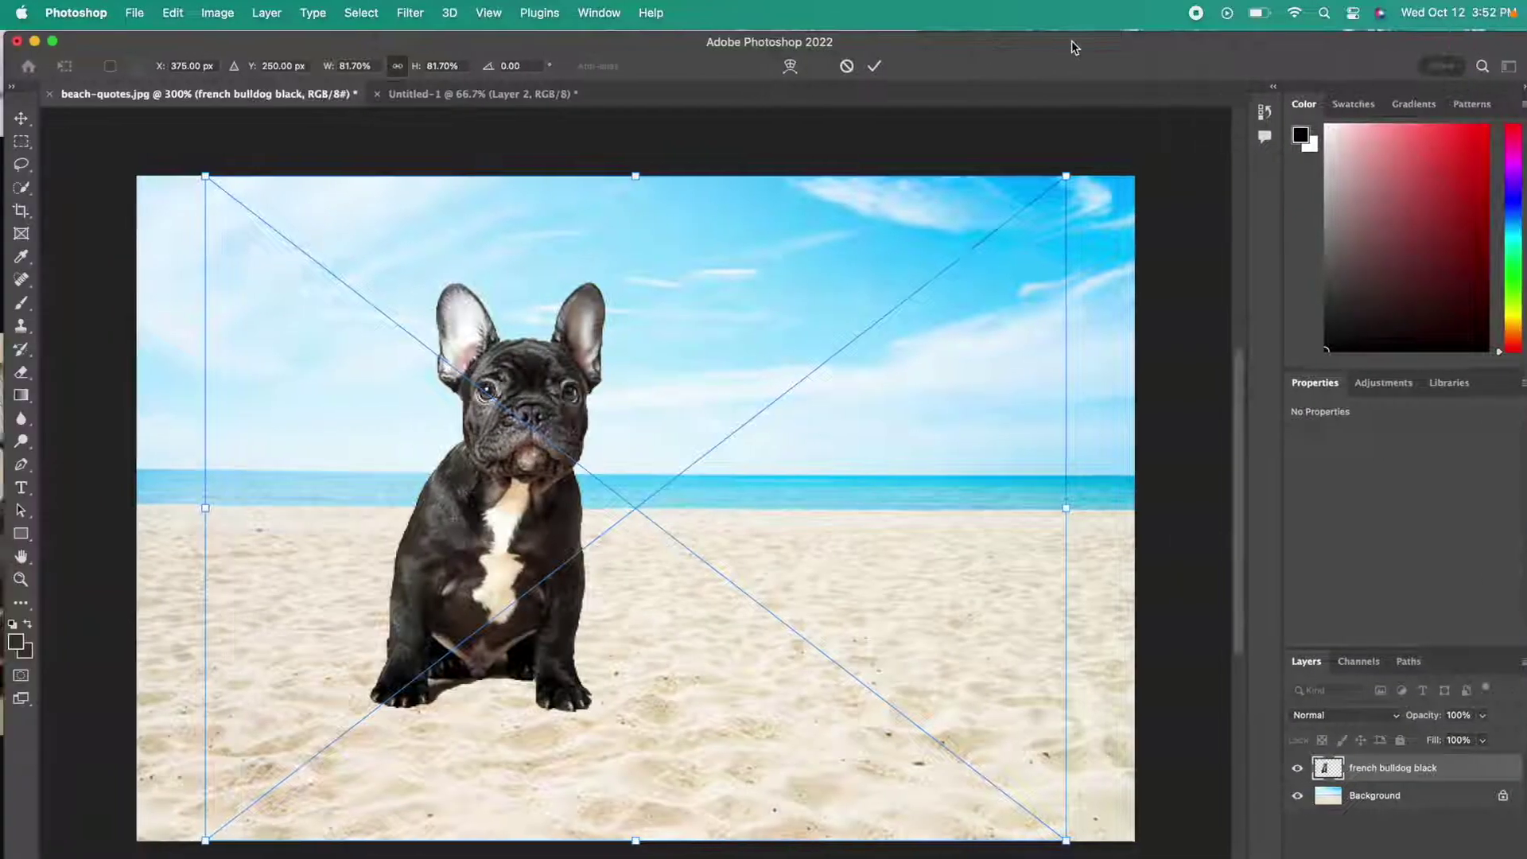
key(Return)
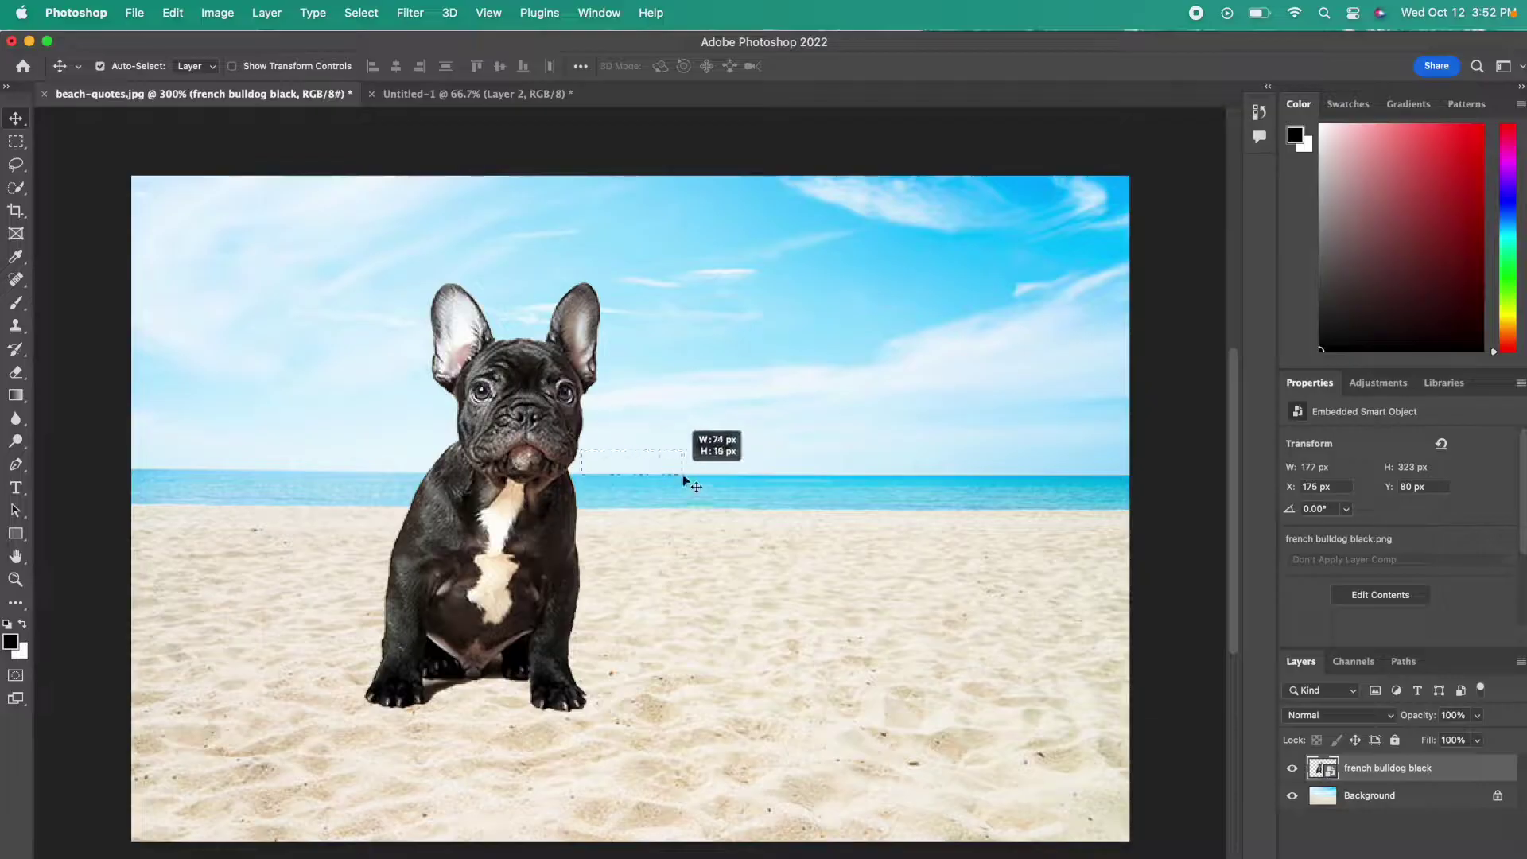